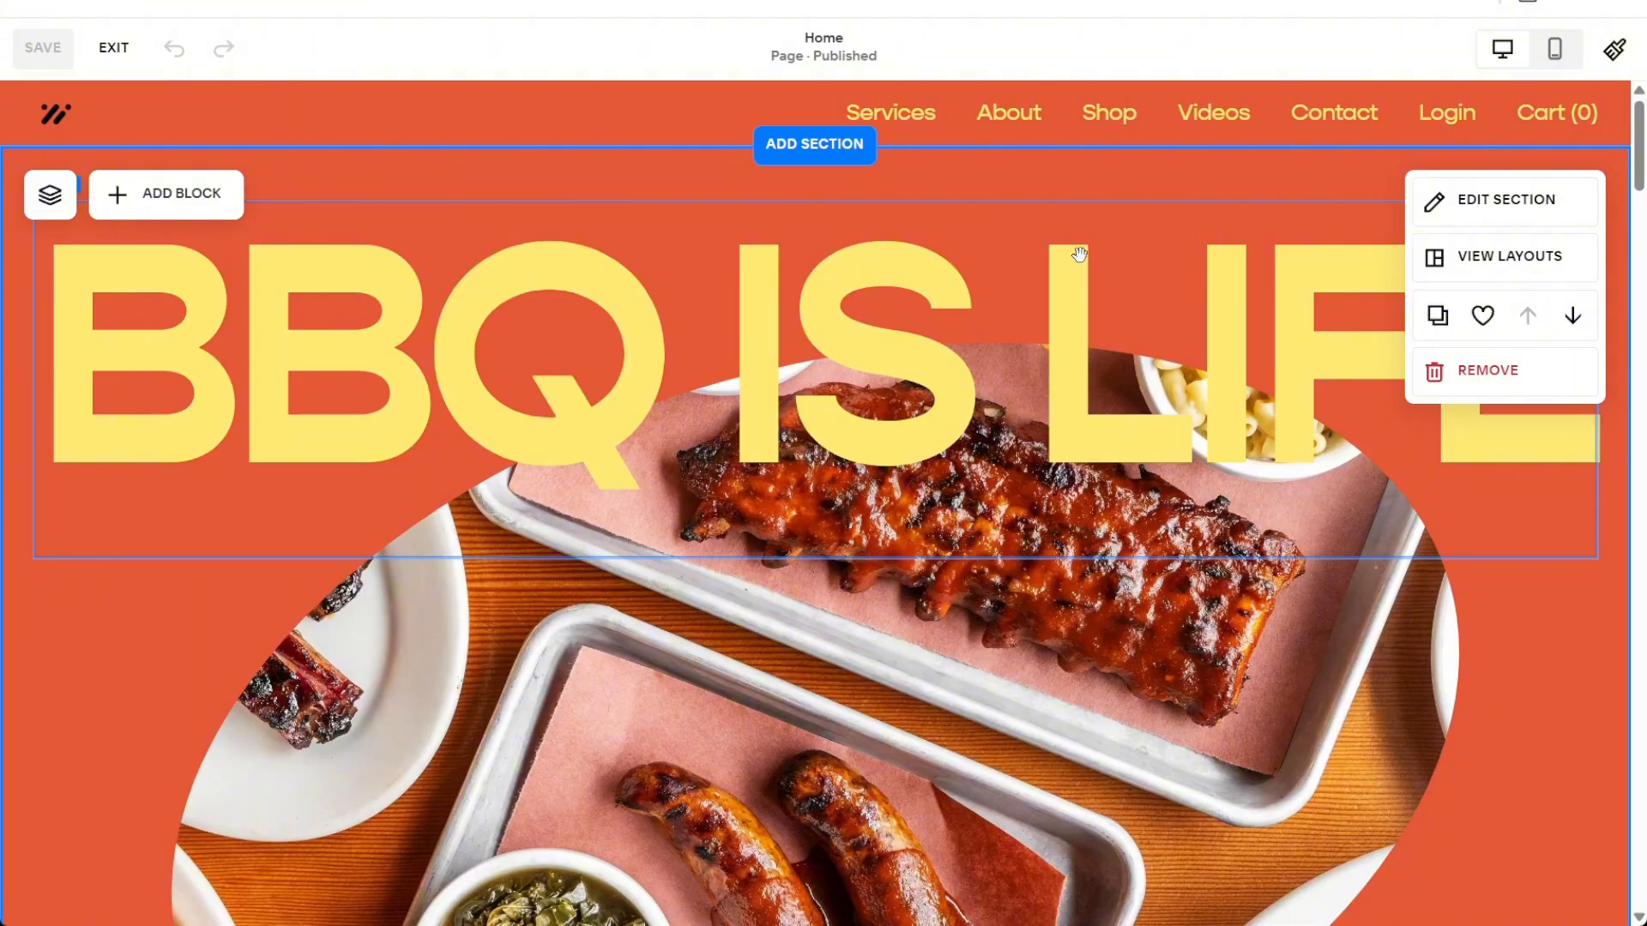
Scroll down past the BBQ hero to the empty section above the sauce section
{"action": "scroll", "coordinate": [1079, 255], "scroll_direction": "down", "scroll_amount": 10}
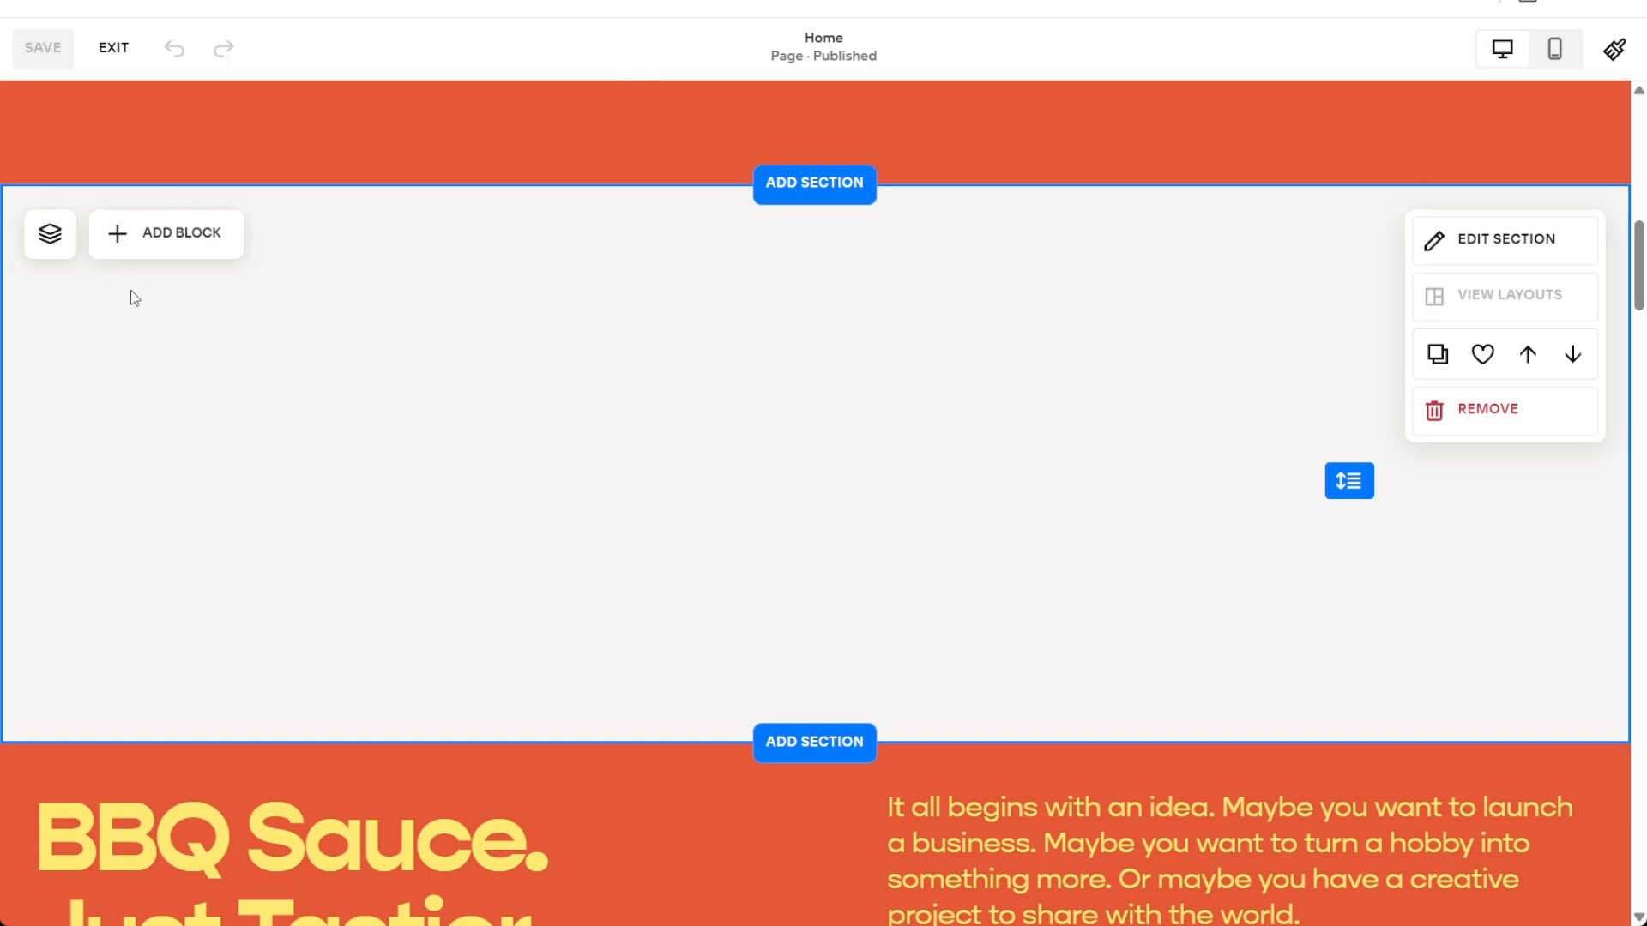
Search the block list for 'Form' and drop a Form block into the empty section
{"action": "left_click", "coordinate": [114, 239]}
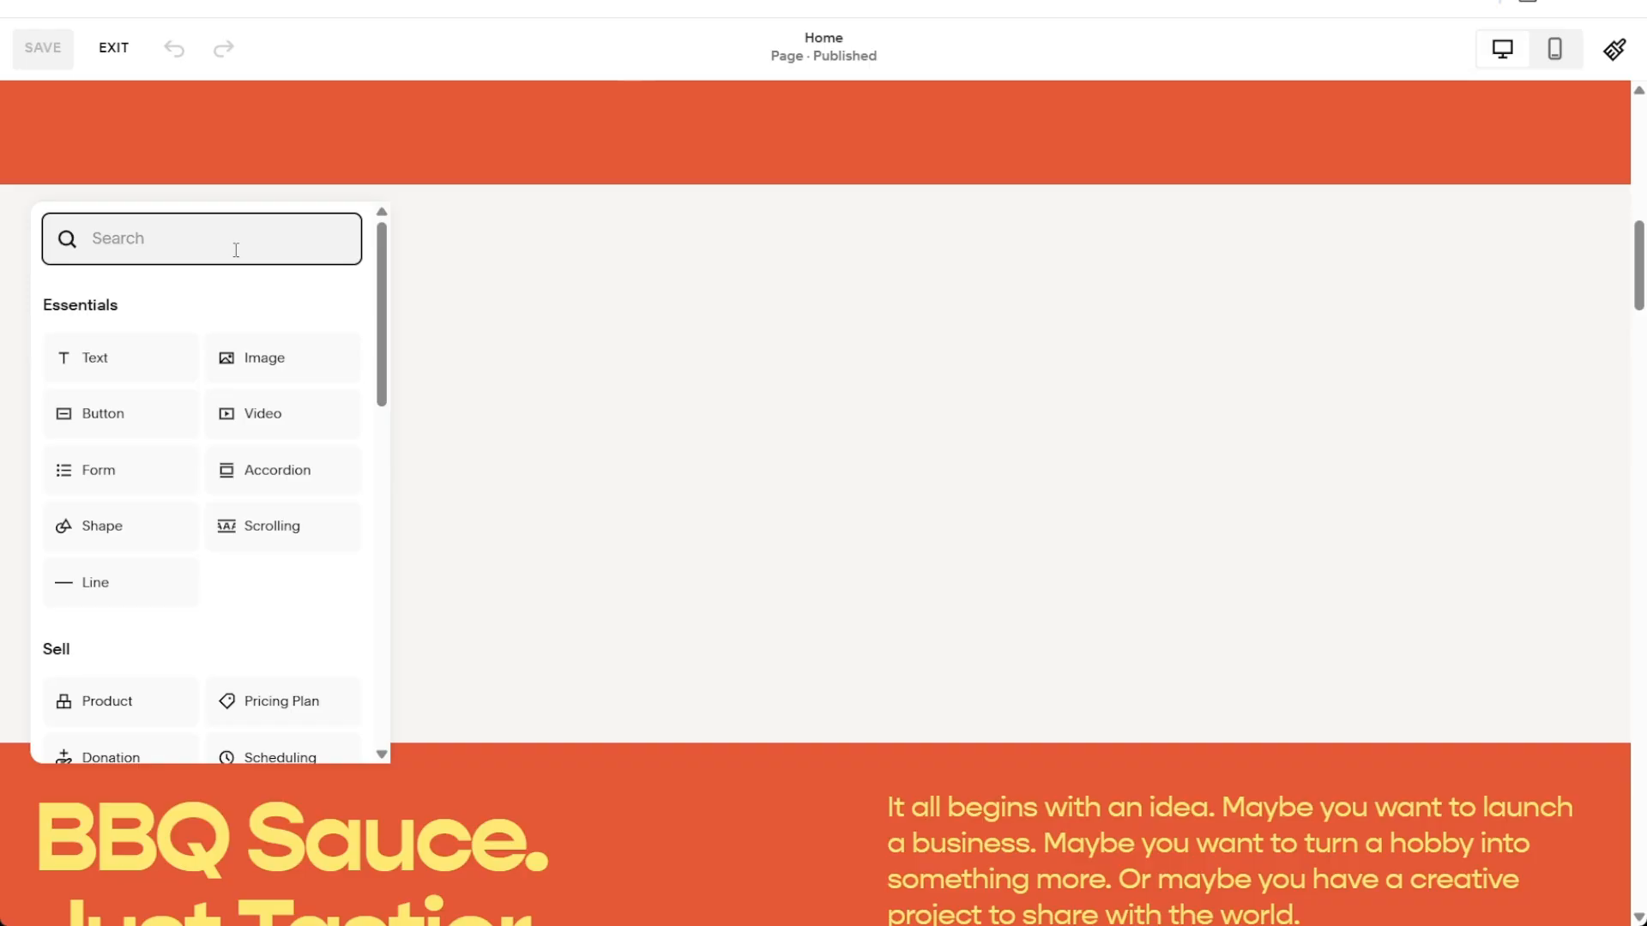
{"action": "type", "text": "Form"}
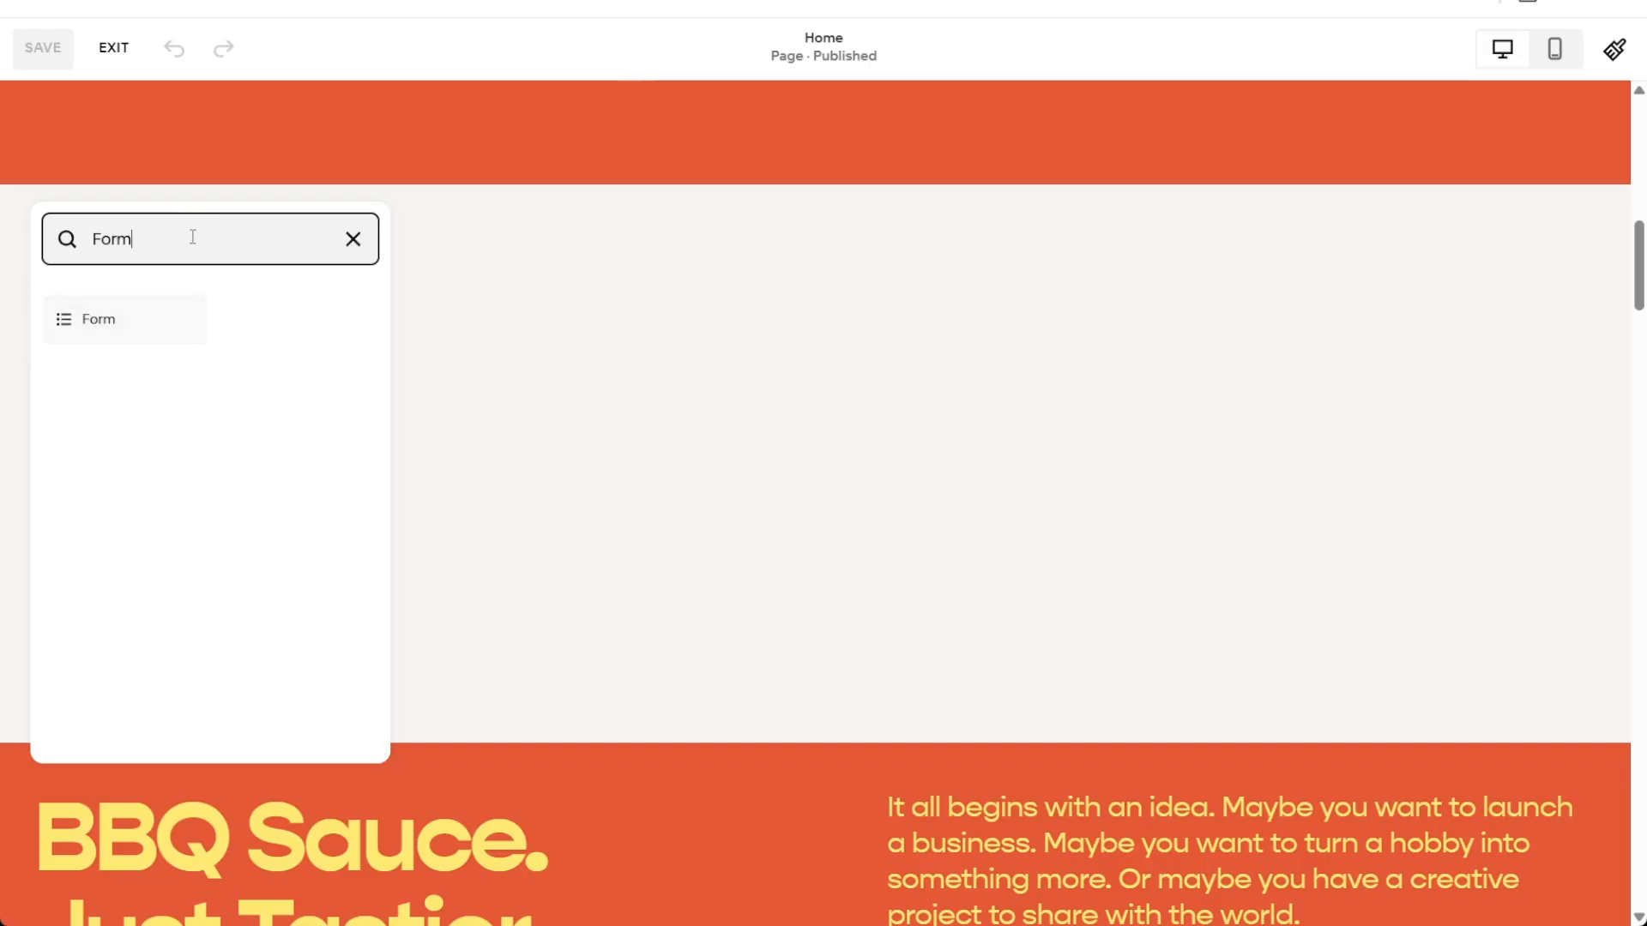
{"action": "mouse_move", "coordinate": [109, 324]}
{"action": "left_mouse_down"}
{"action": "mouse_move", "coordinate": [169, 312]}
{"action": "mouse_move", "coordinate": [107, 349]}
{"action": "left_mouse_up"}
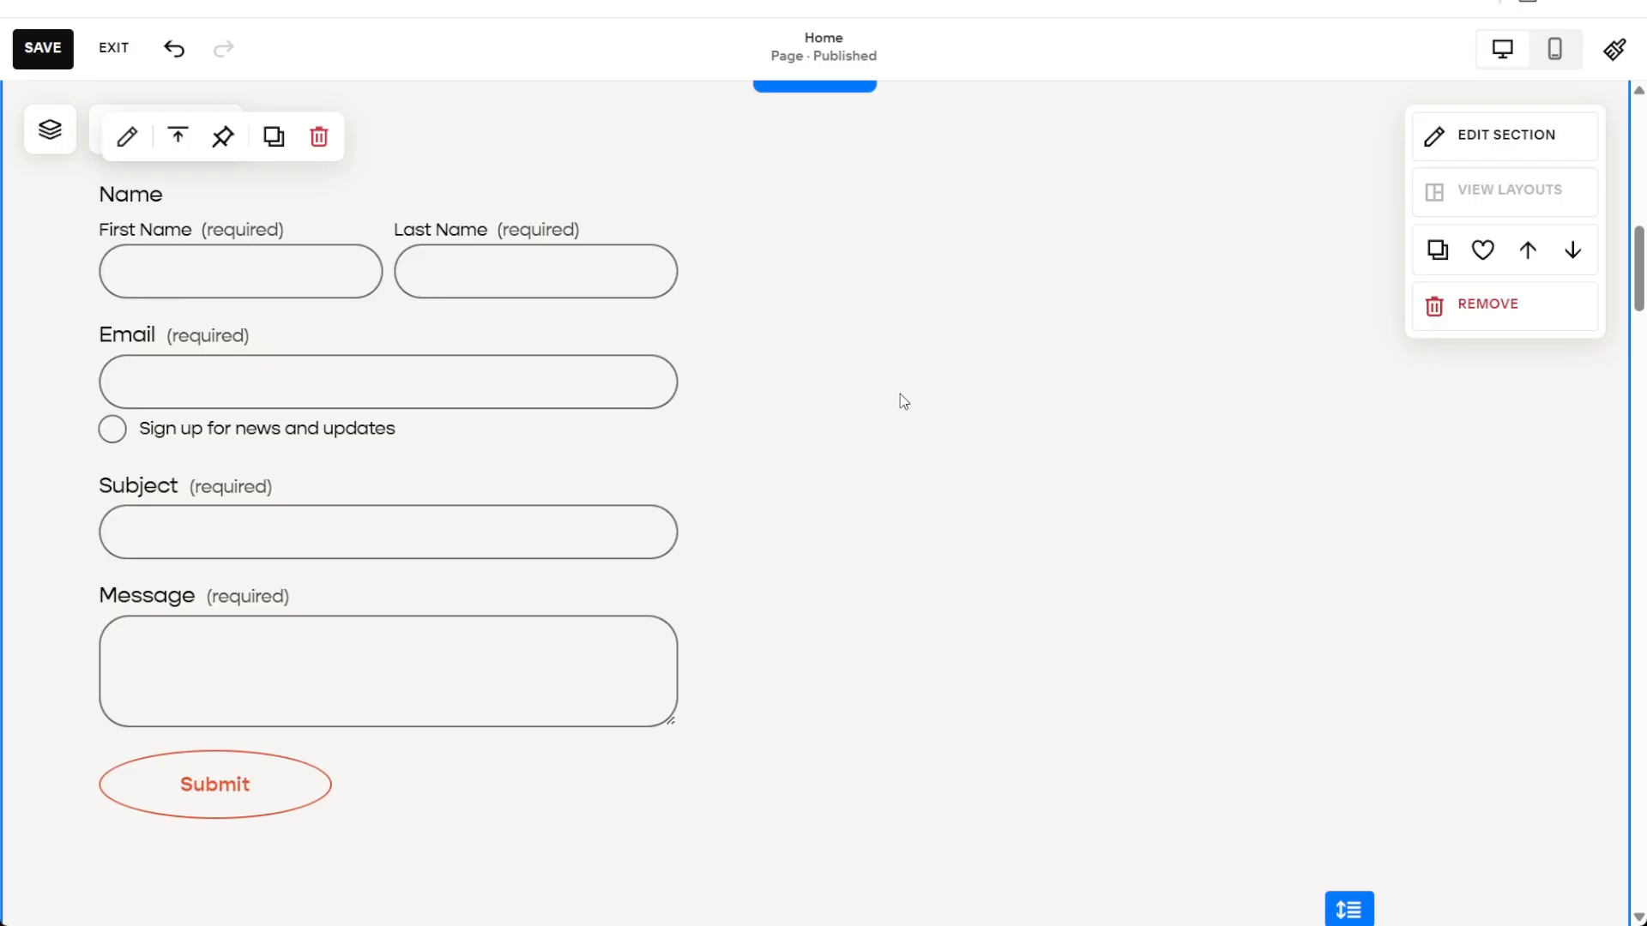
Open the form's Content settings and its Edit Form Fields list
{"action": "left_click", "coordinate": [136, 153]}
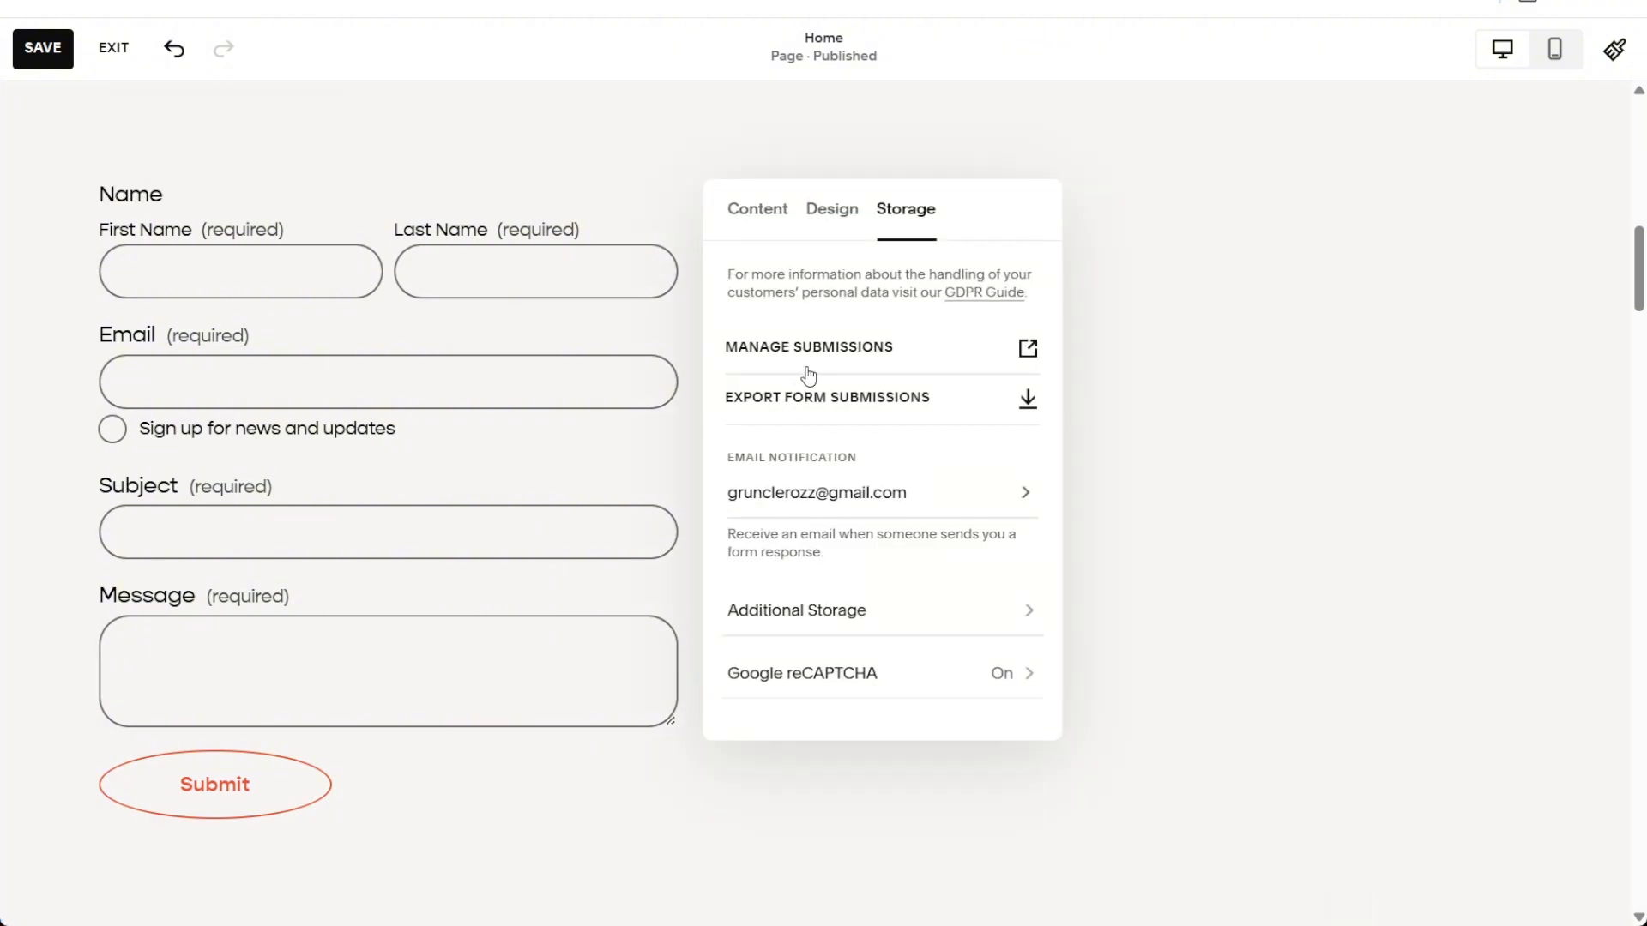
{"action": "left_click", "coordinate": [760, 216]}
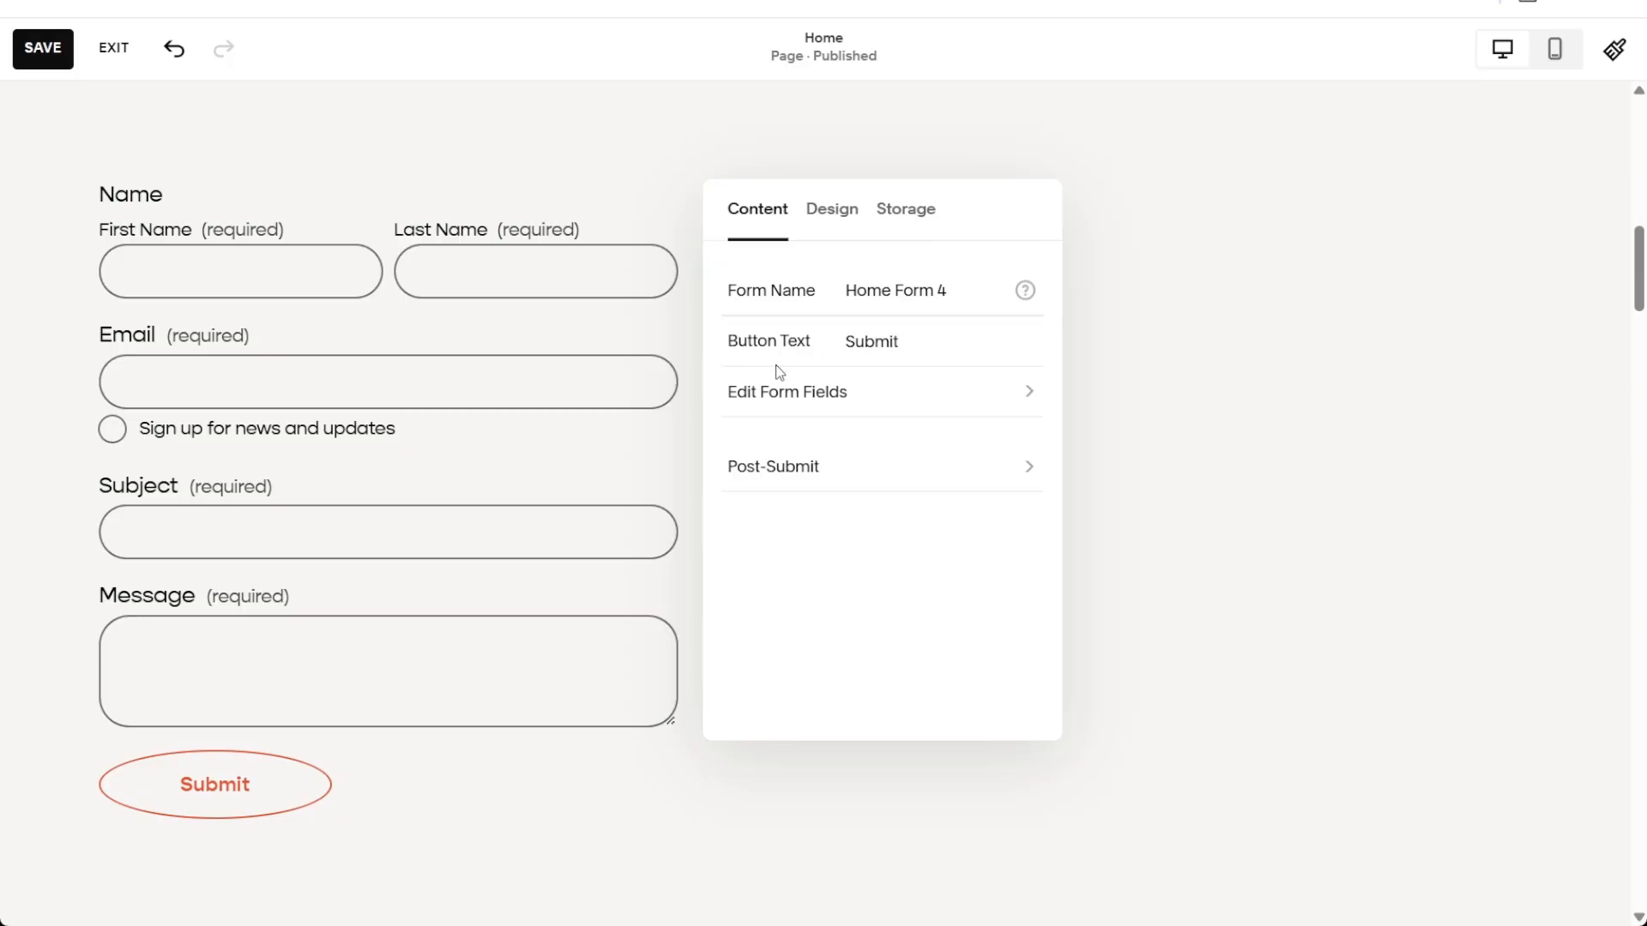
{"action": "left_click", "coordinate": [769, 397]}
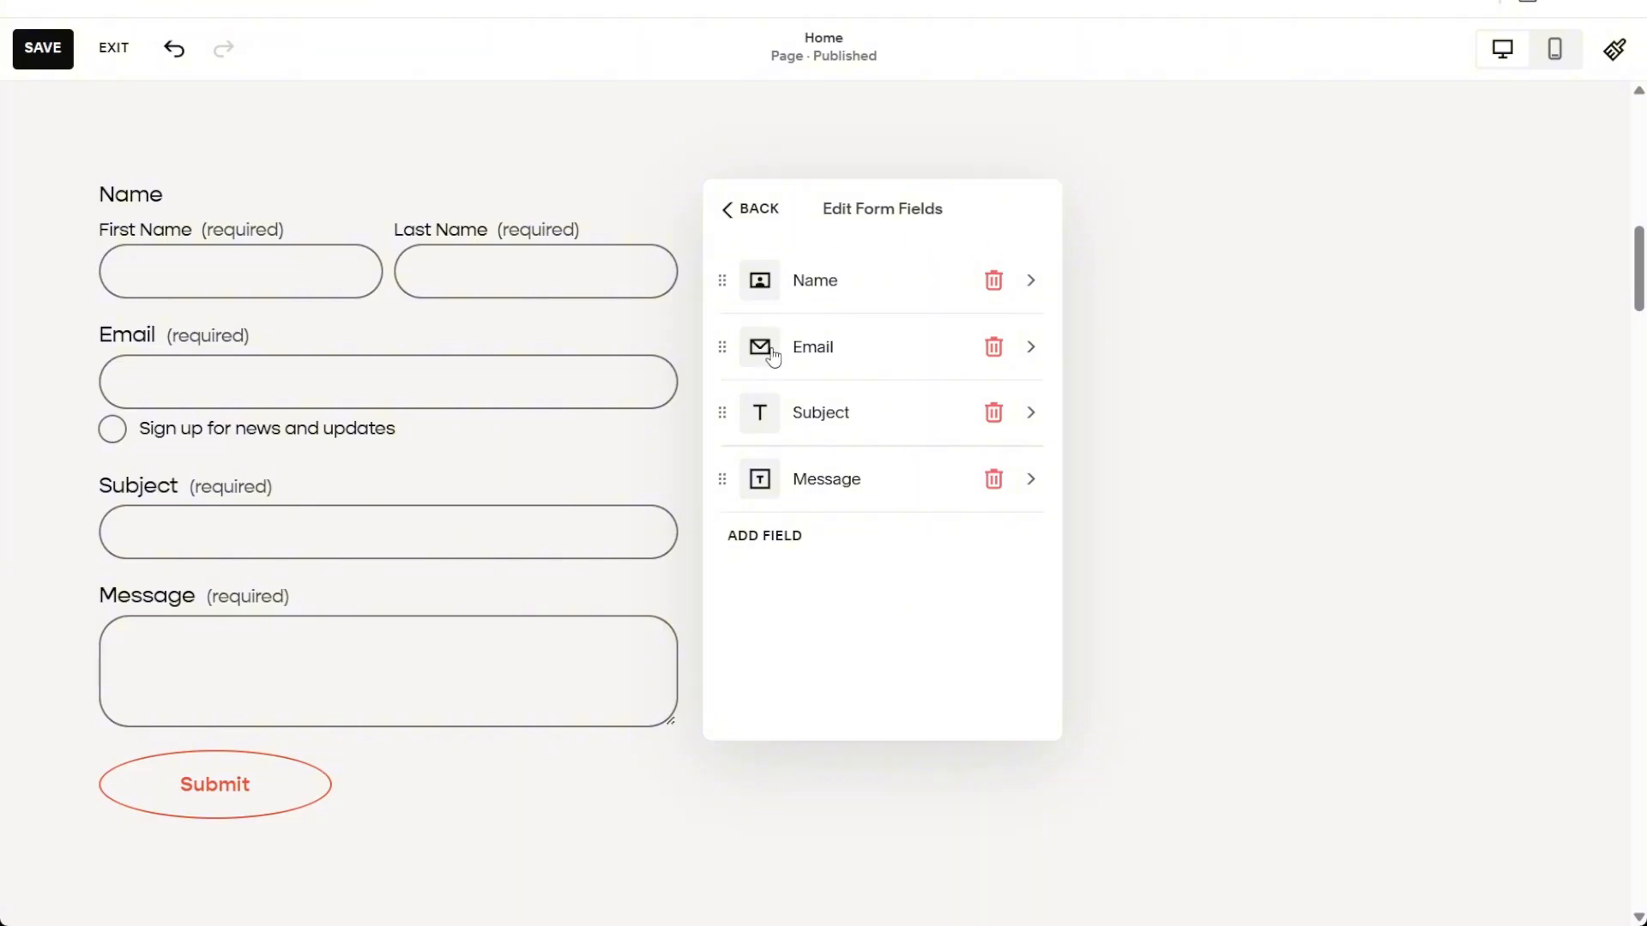
Remove the extra fields, add a File Upload field, and delete the Name field
{"action": "left_click", "coordinate": [991, 358]}
{"action": "left_click", "coordinate": [991, 359]}
{"action": "left_click", "coordinate": [992, 358]}
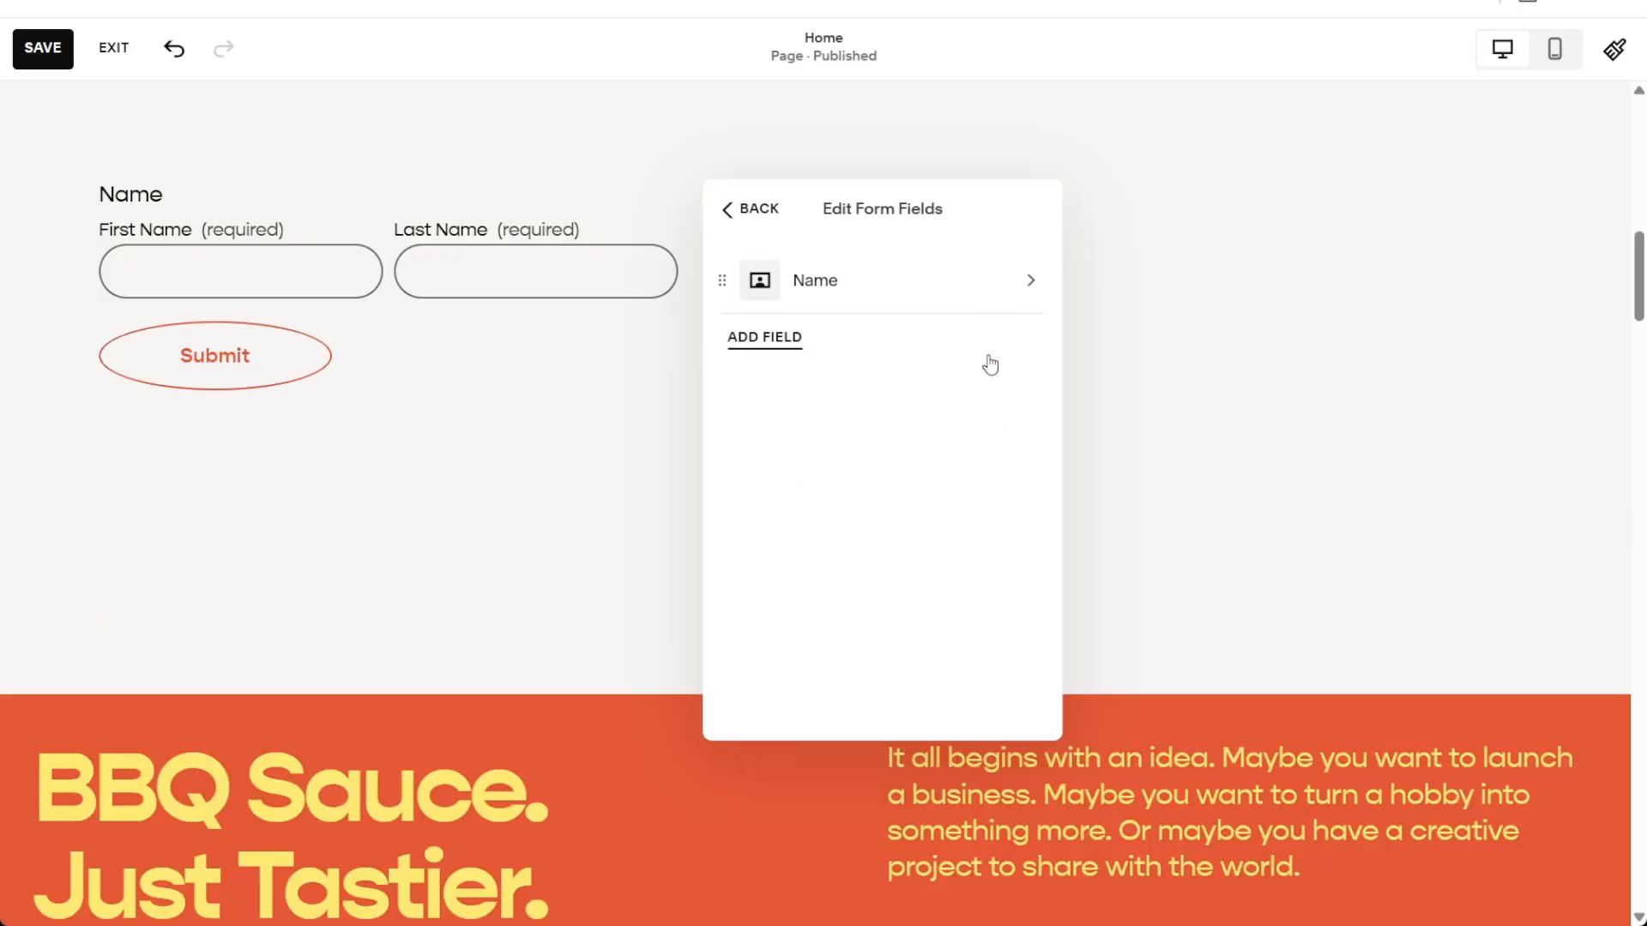
{"action": "left_click", "coordinate": [759, 341]}
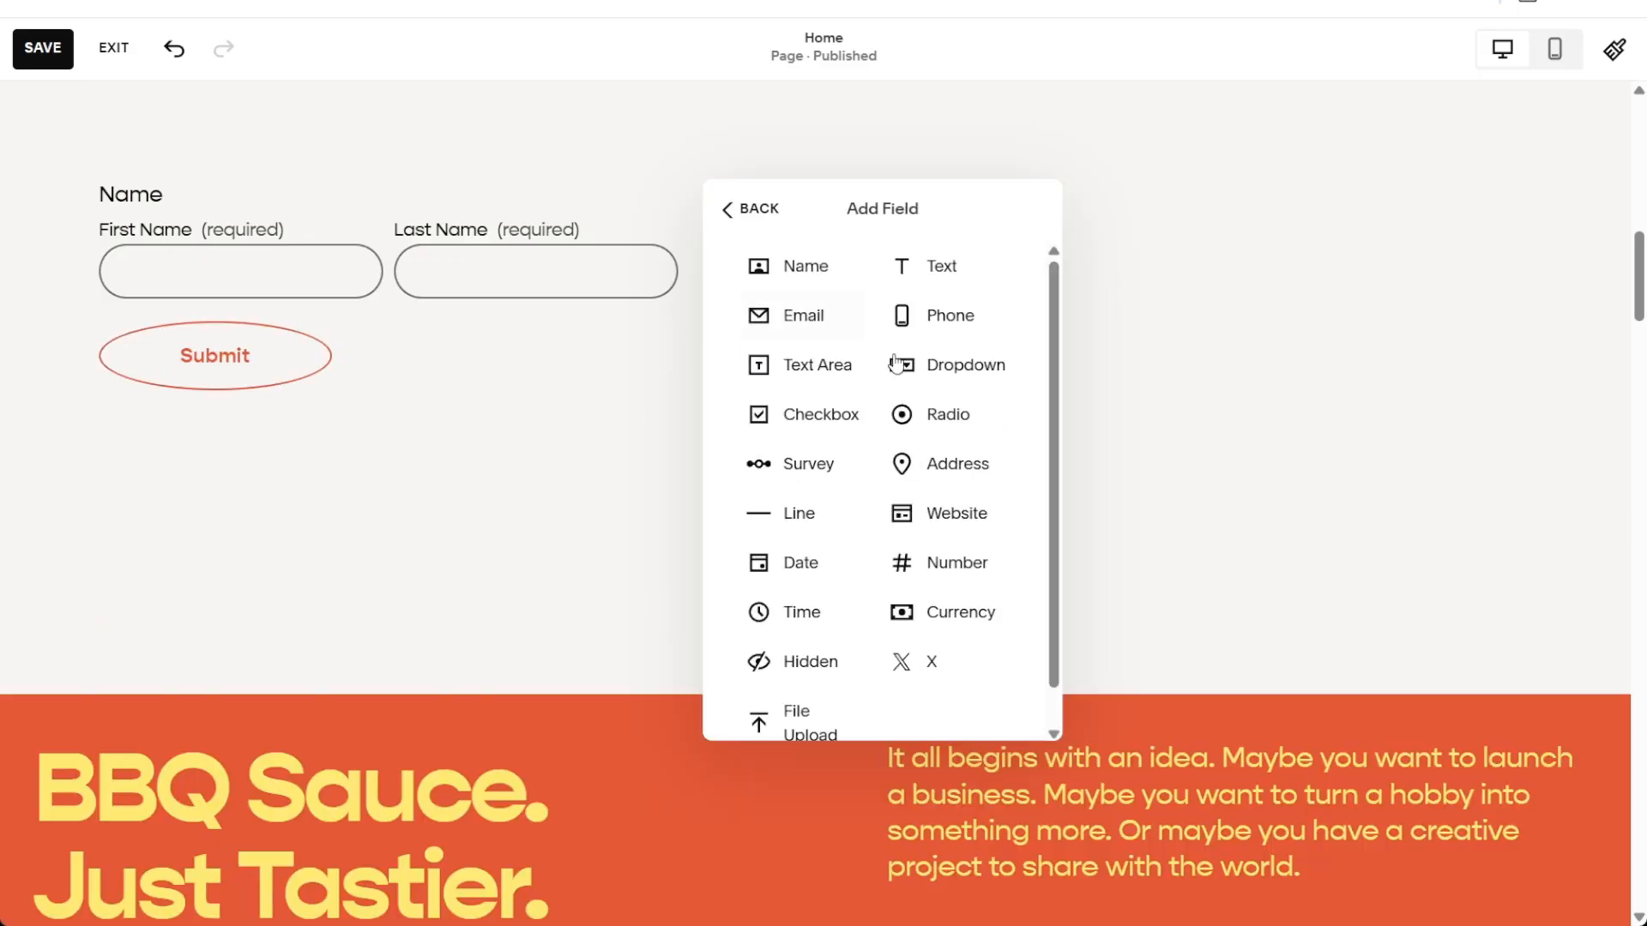
{"action": "scroll", "coordinate": [959, 403], "scroll_direction": "down", "scroll_amount": 1}
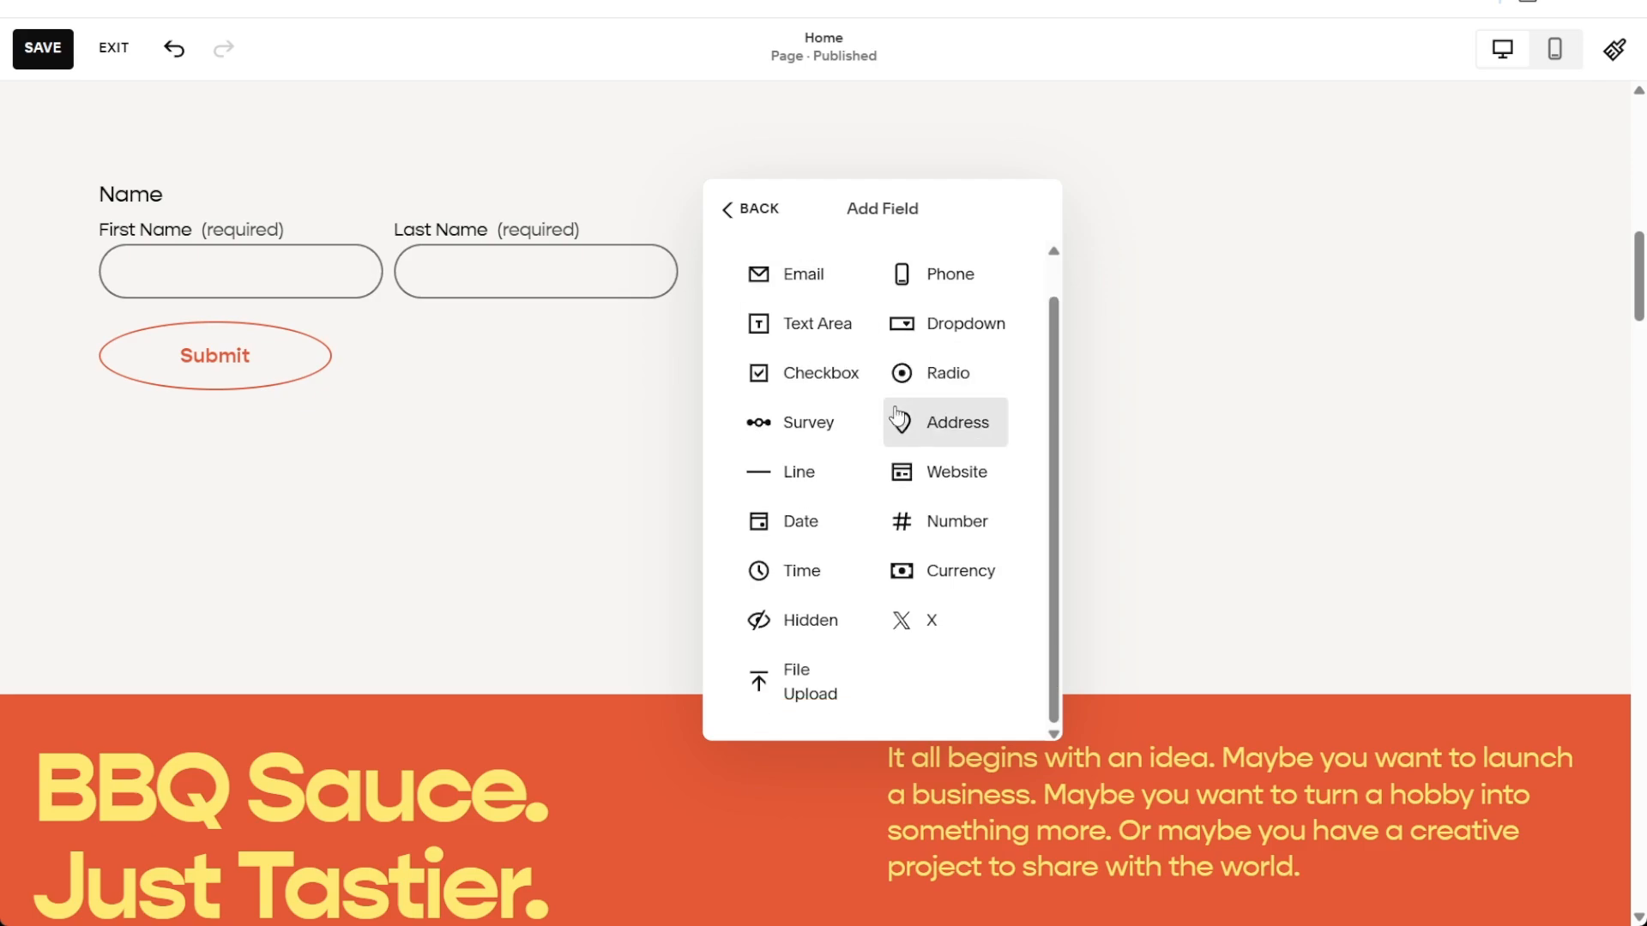
{"action": "left_click", "coordinate": [825, 686]}
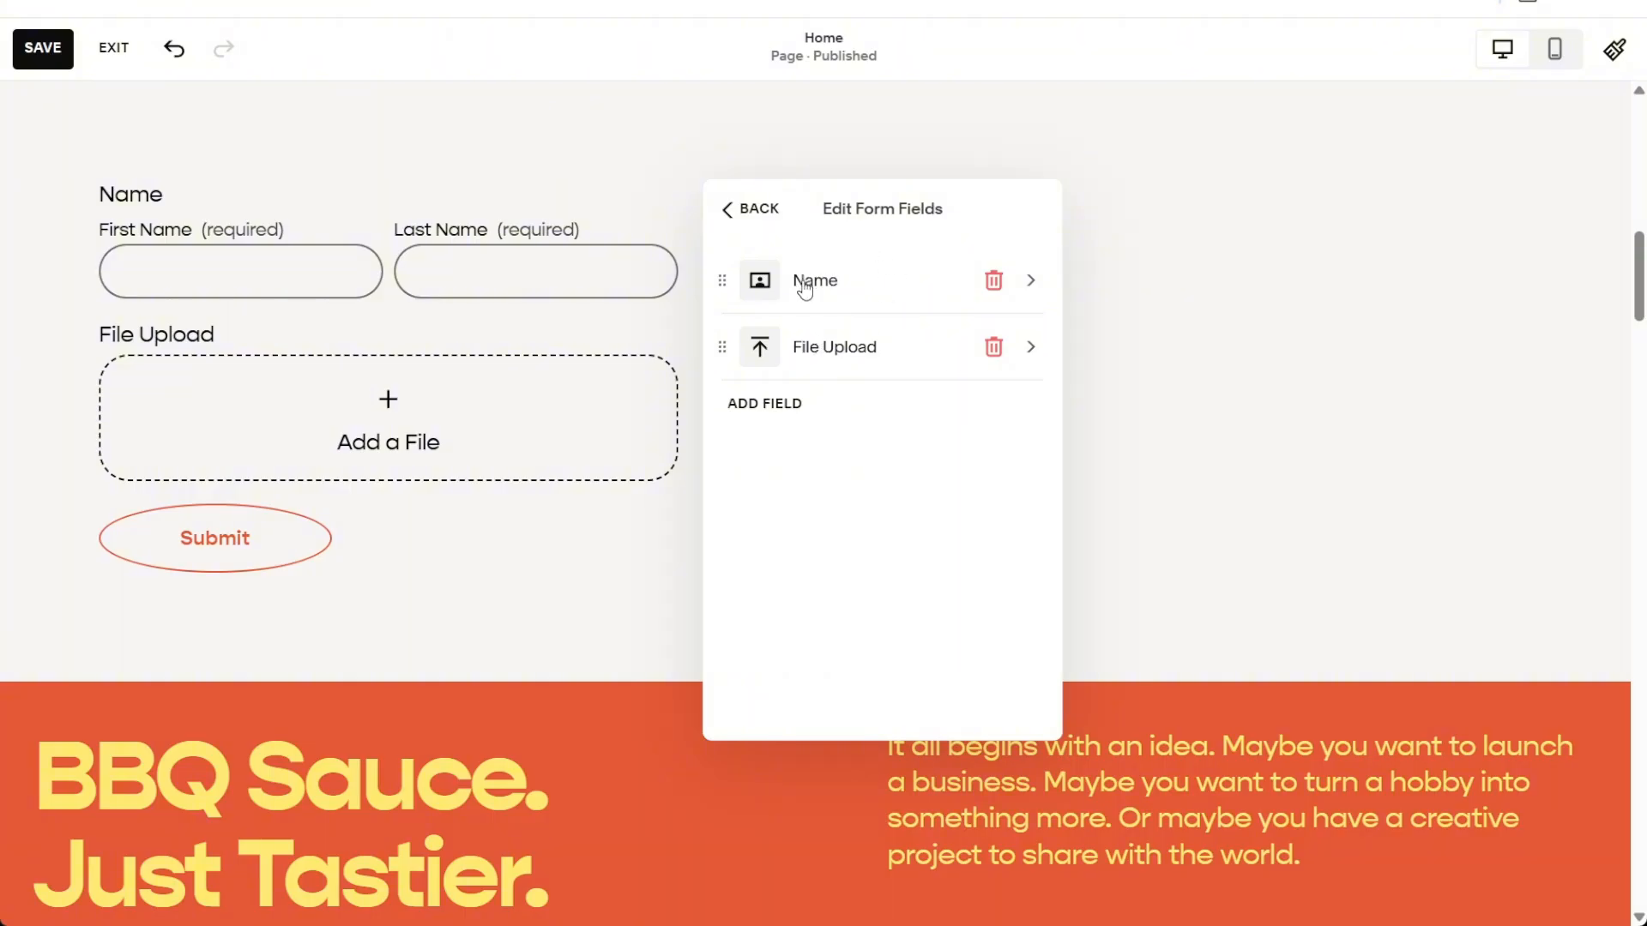
{"action": "left_click", "coordinate": [992, 281]}
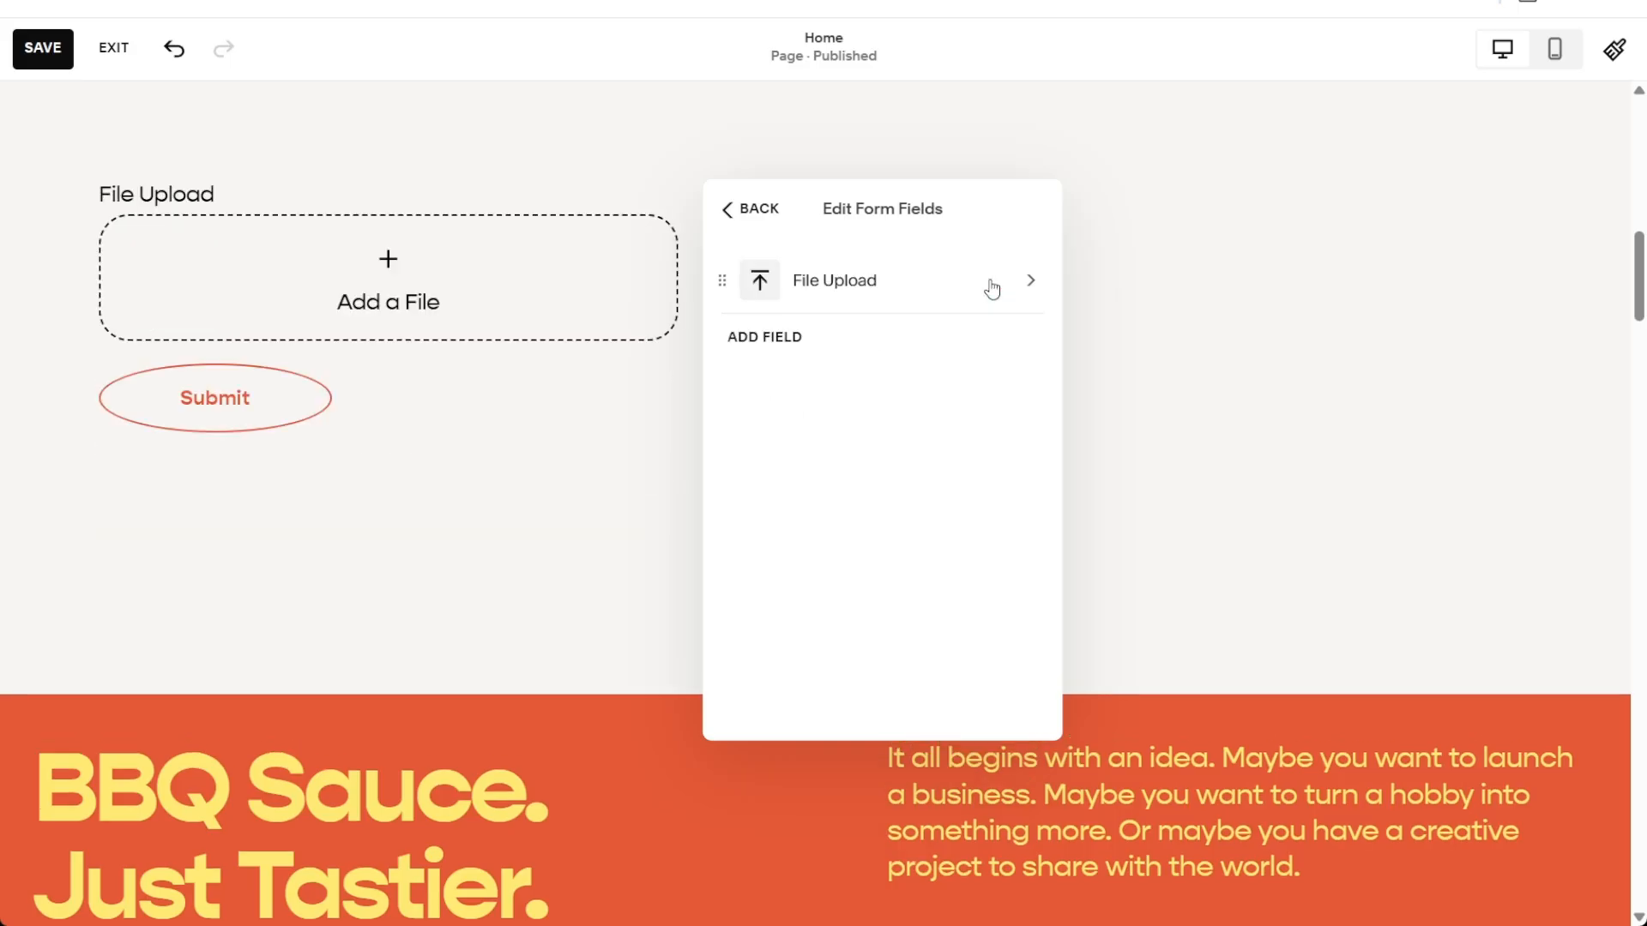
{"action": "scroll", "coordinate": [569, 426], "scroll_direction": "up", "scroll_amount": 1}
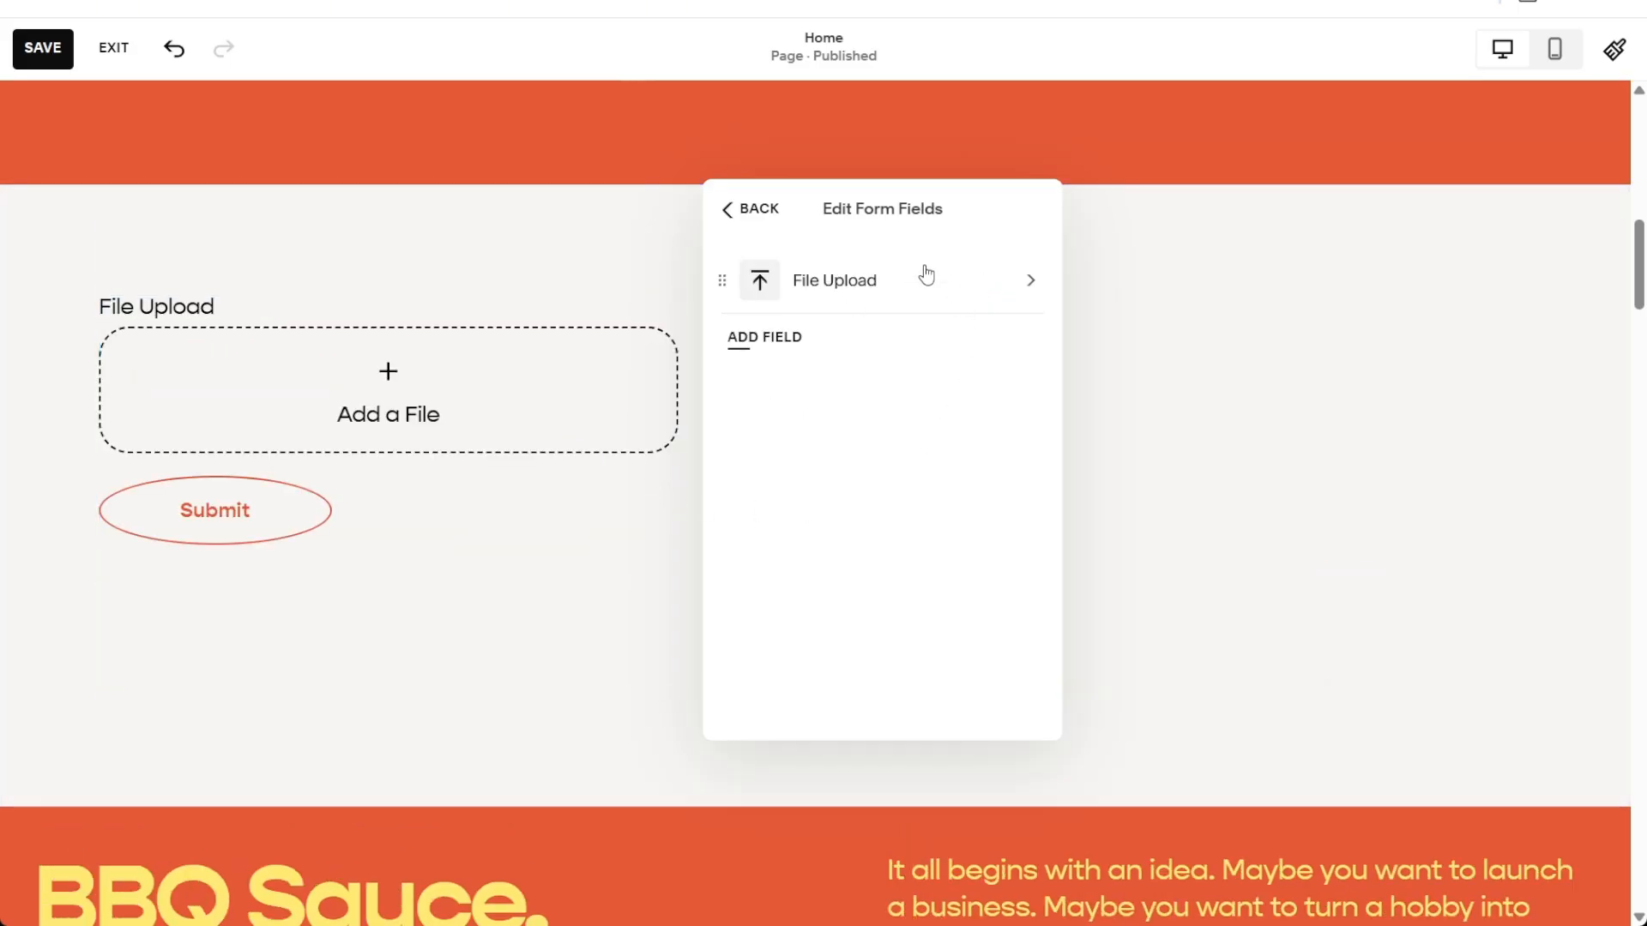
Make the File Upload field required in its field settings
{"action": "left_click", "coordinate": [861, 290]}
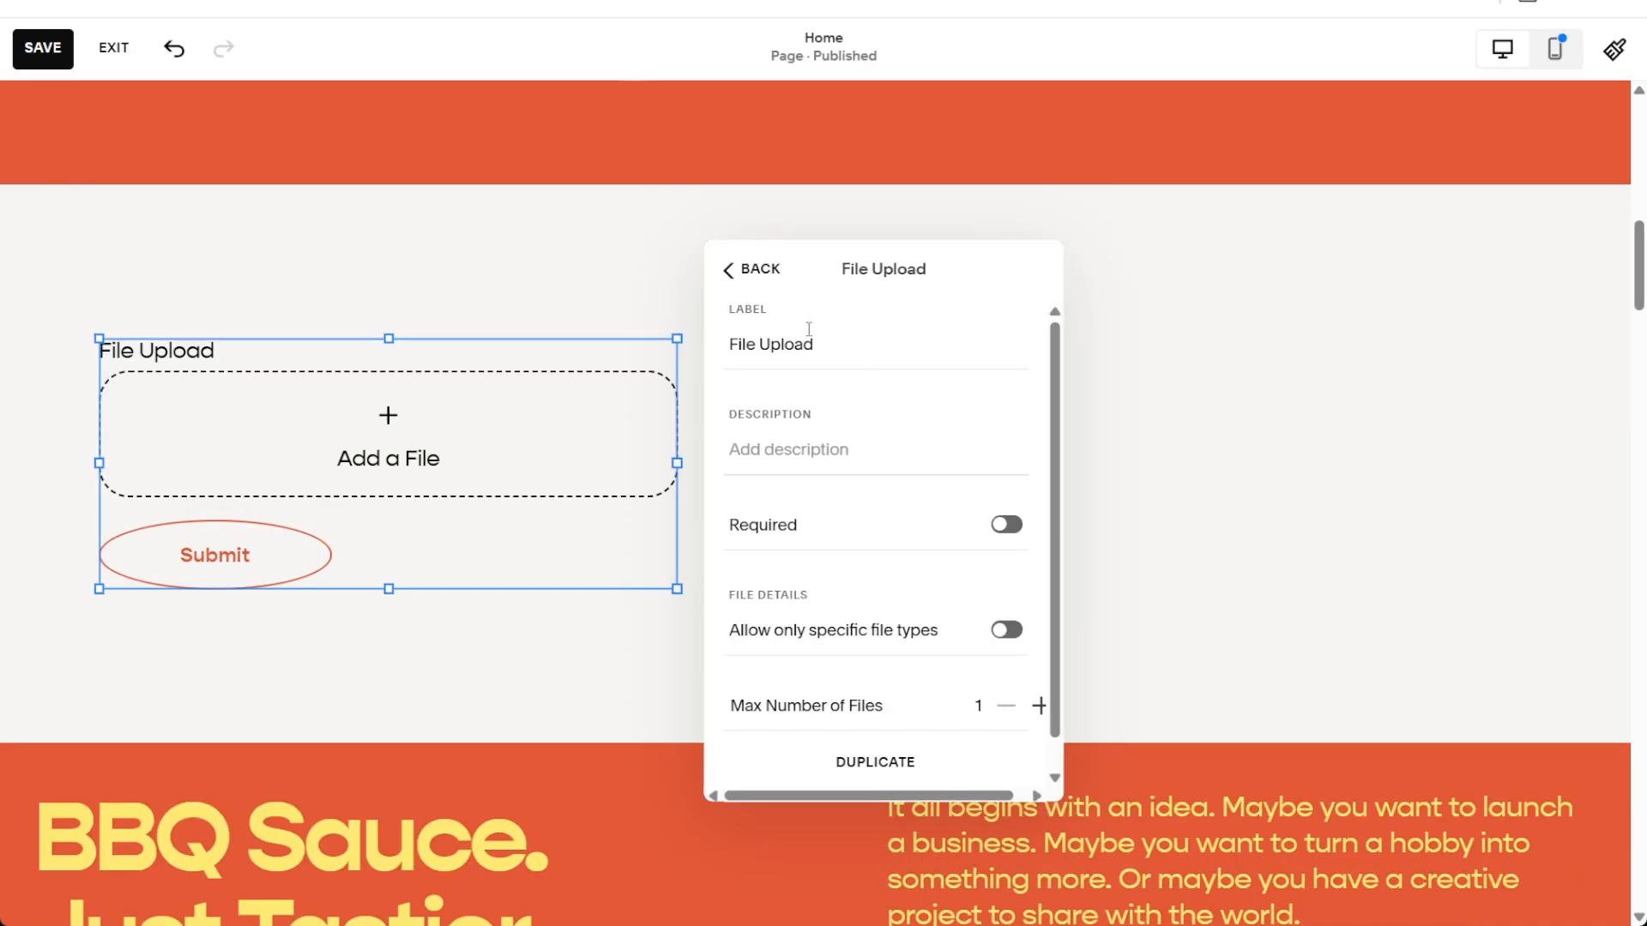
{"action": "left_click_drag", "start_coordinate": [813, 343], "coordinate": [730, 334]}
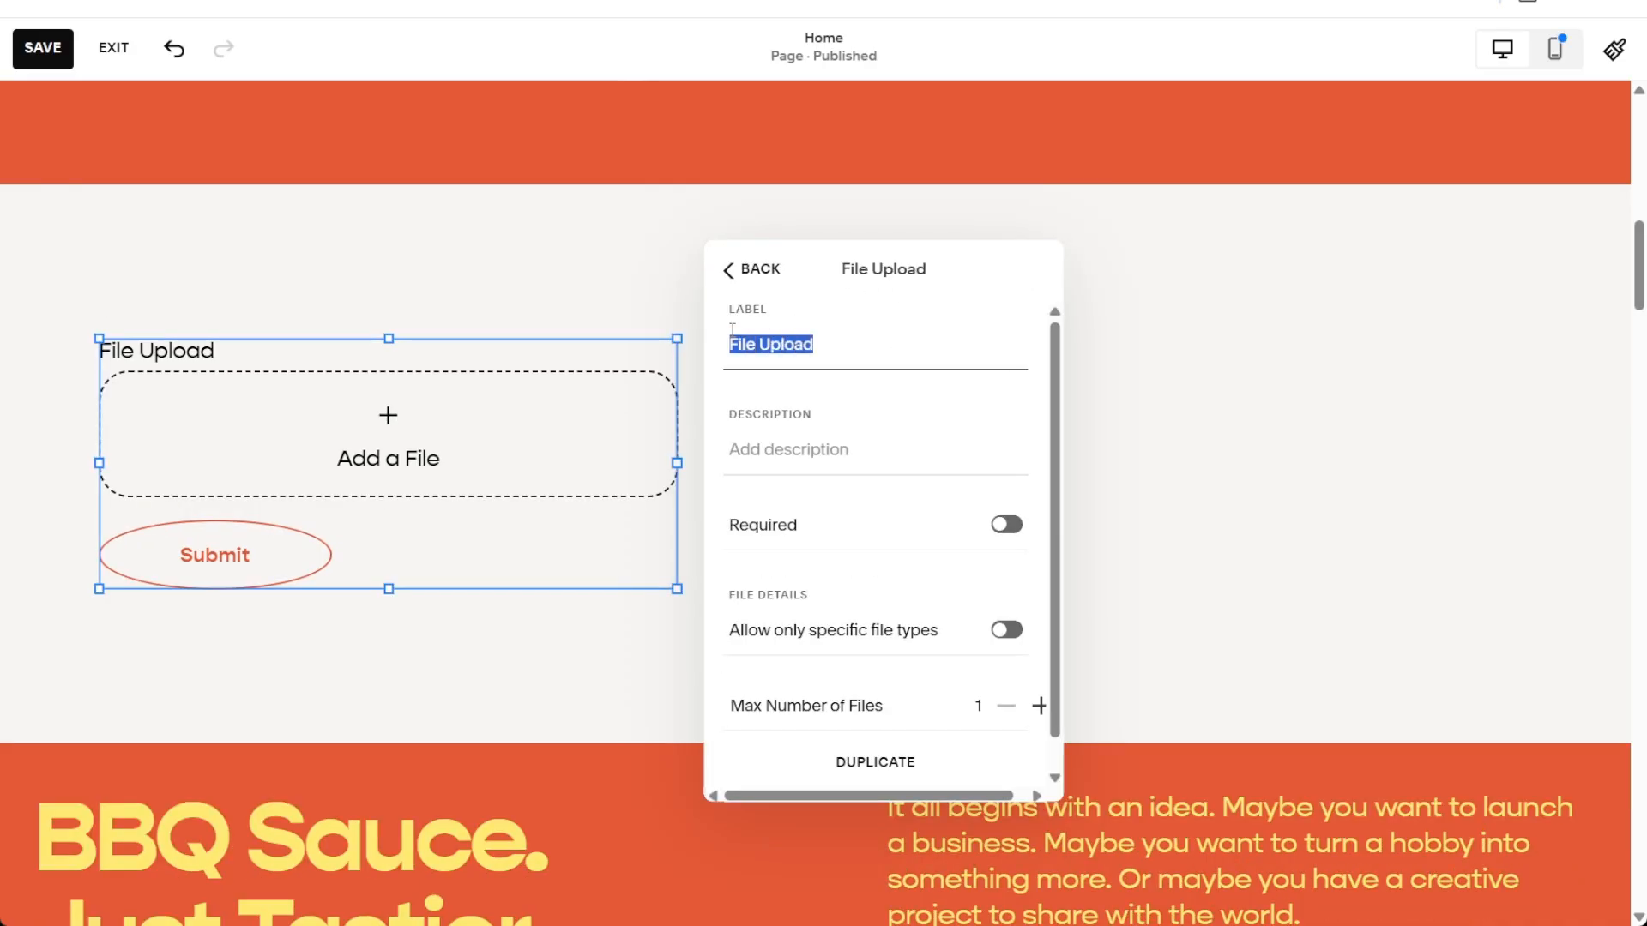
{"action": "left_click", "coordinate": [831, 460]}
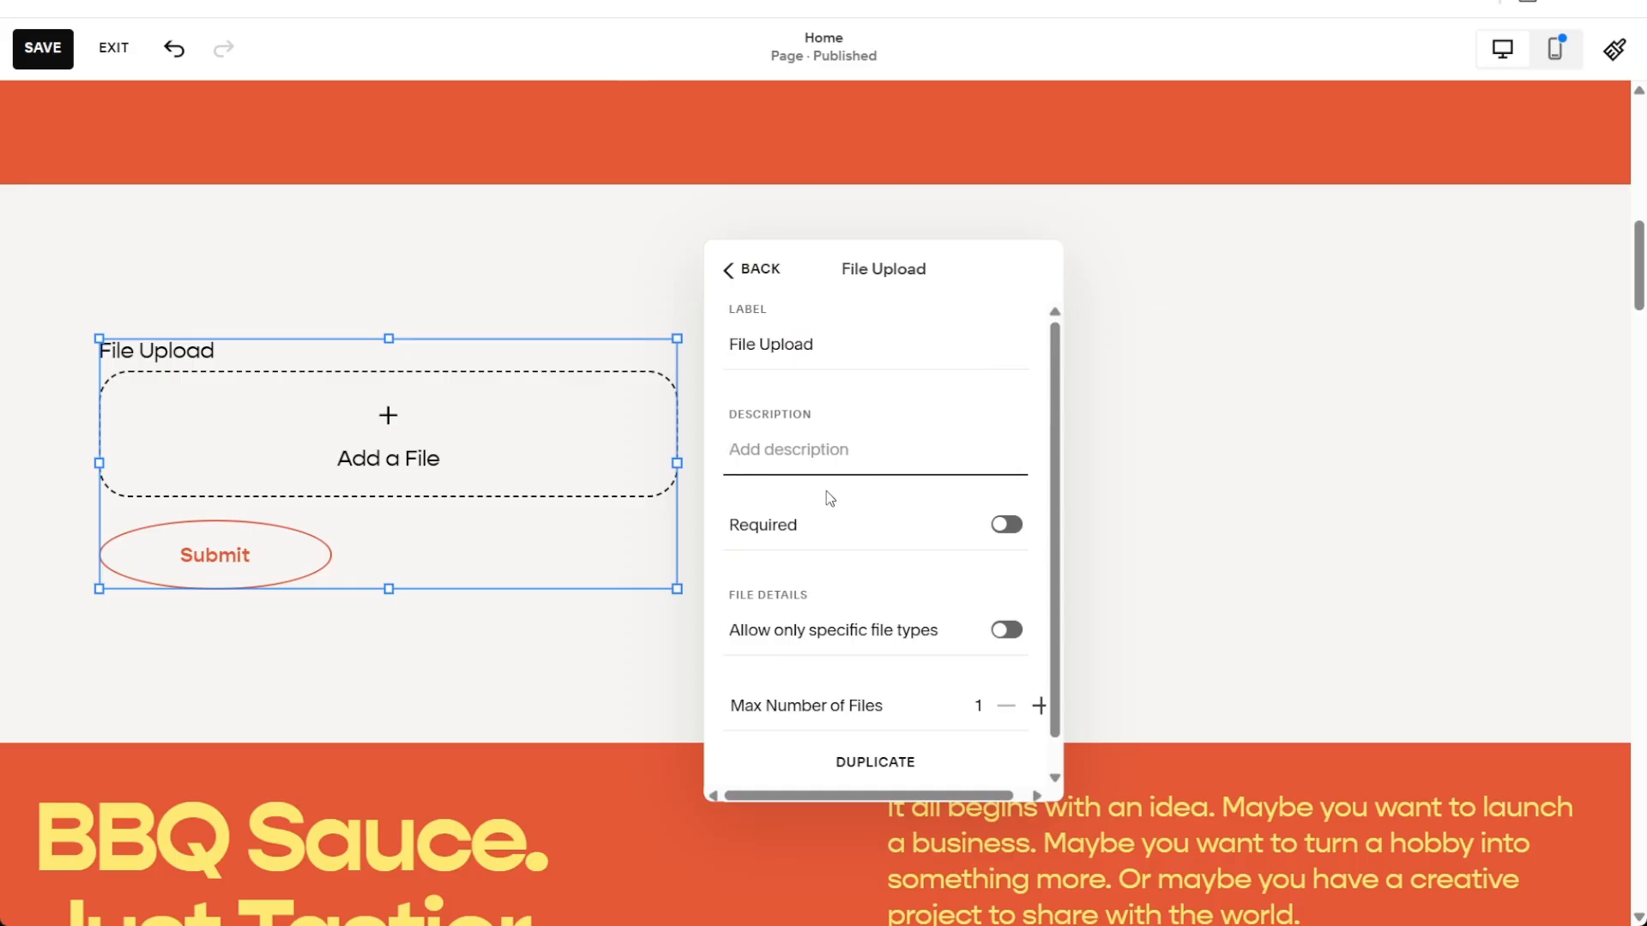
{"action": "left_click", "coordinate": [1003, 525]}
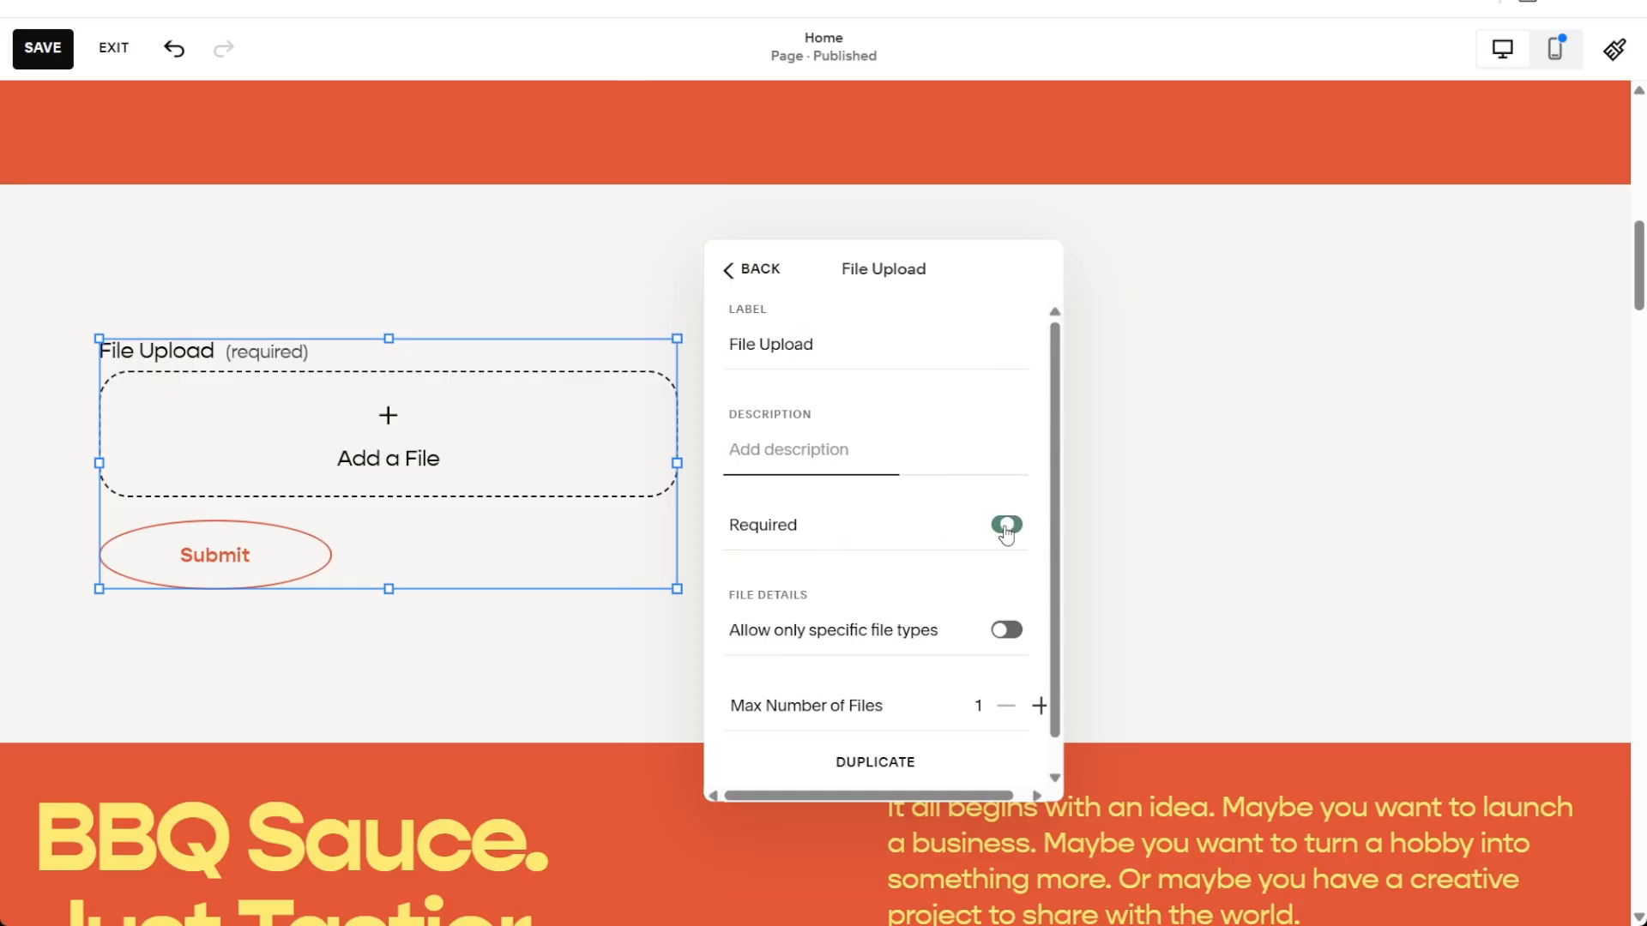
{"action": "scroll", "coordinate": [896, 515], "scroll_direction": "down", "scroll_amount": 1}
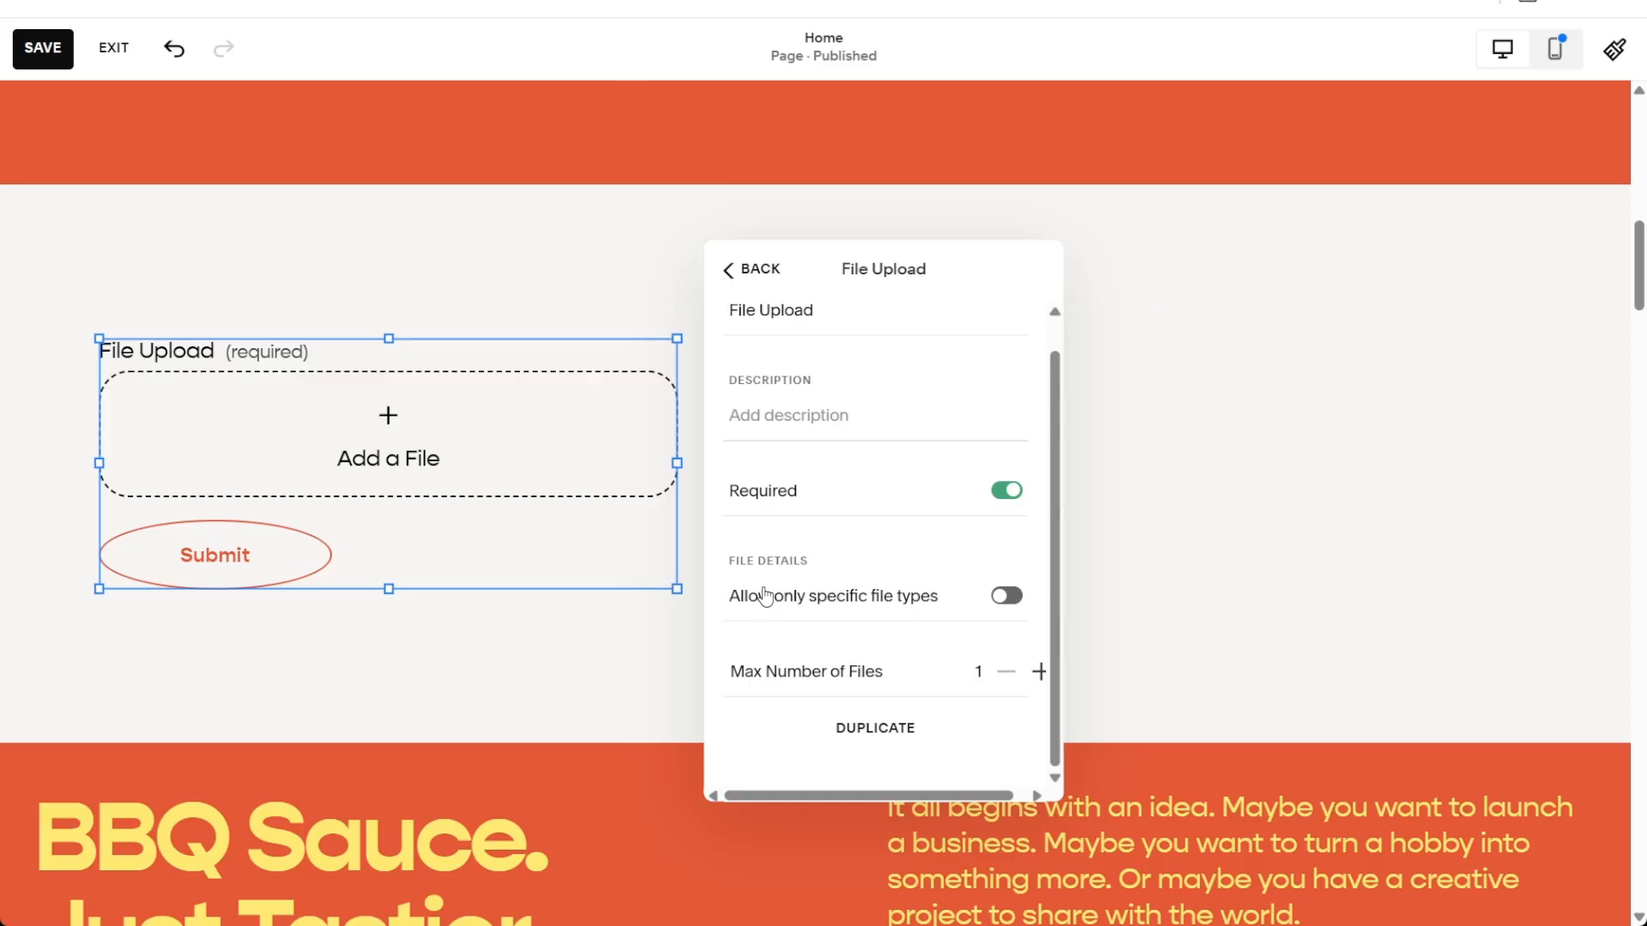
Restrict uploads to Image, Document, Presentation, Video and Audio file types
{"action": "left_click", "coordinate": [1006, 607]}
{"action": "scroll", "coordinate": [875, 446], "scroll_direction": "down", "scroll_amount": 3}
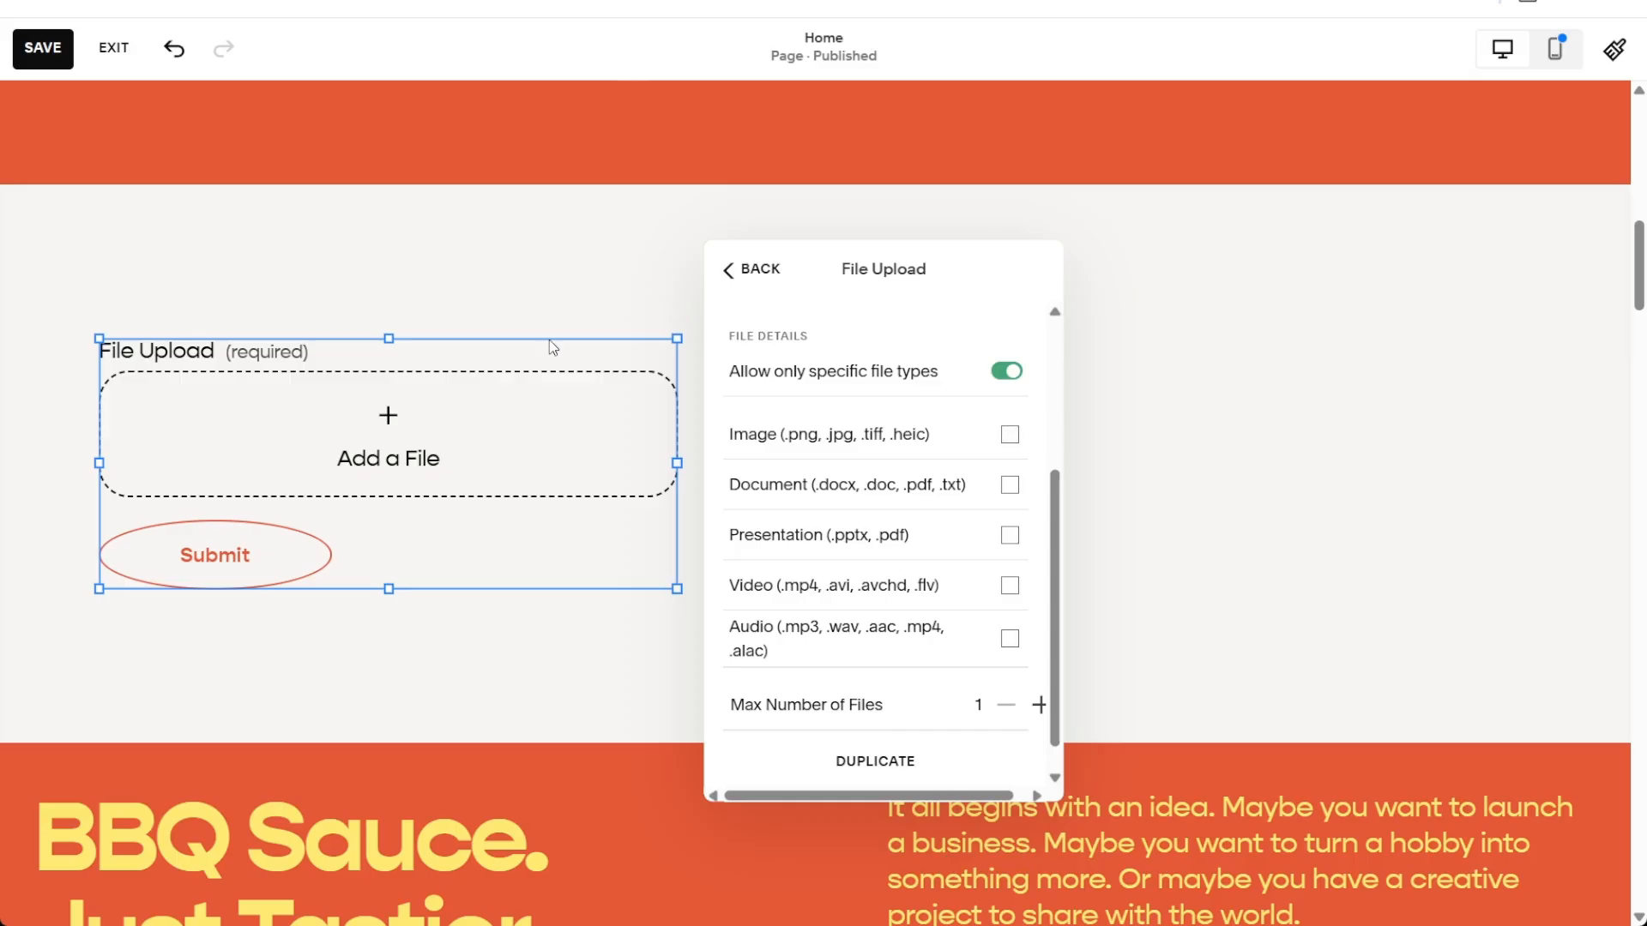
{"action": "left_click", "coordinate": [1010, 438]}
{"action": "left_click", "coordinate": [1011, 487]}
{"action": "left_click", "coordinate": [1010, 535]}
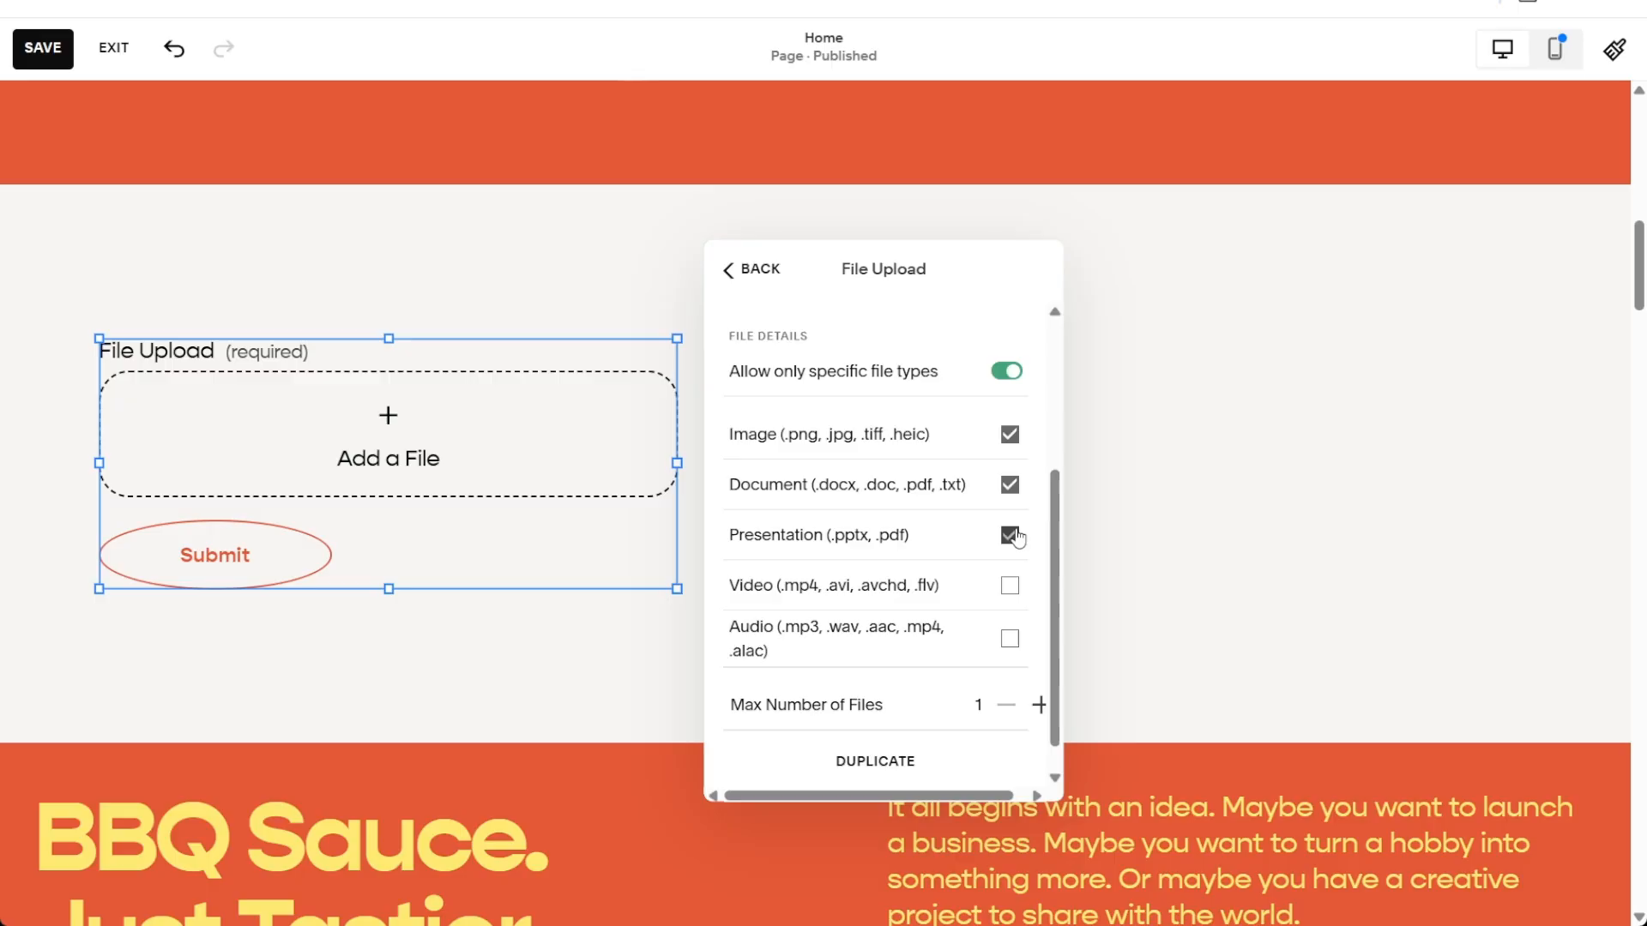
{"action": "left_click", "coordinate": [1011, 586]}
{"action": "left_click", "coordinate": [1010, 639]}
{"action": "scroll", "coordinate": [1013, 642], "scroll_direction": "down", "scroll_amount": 1}
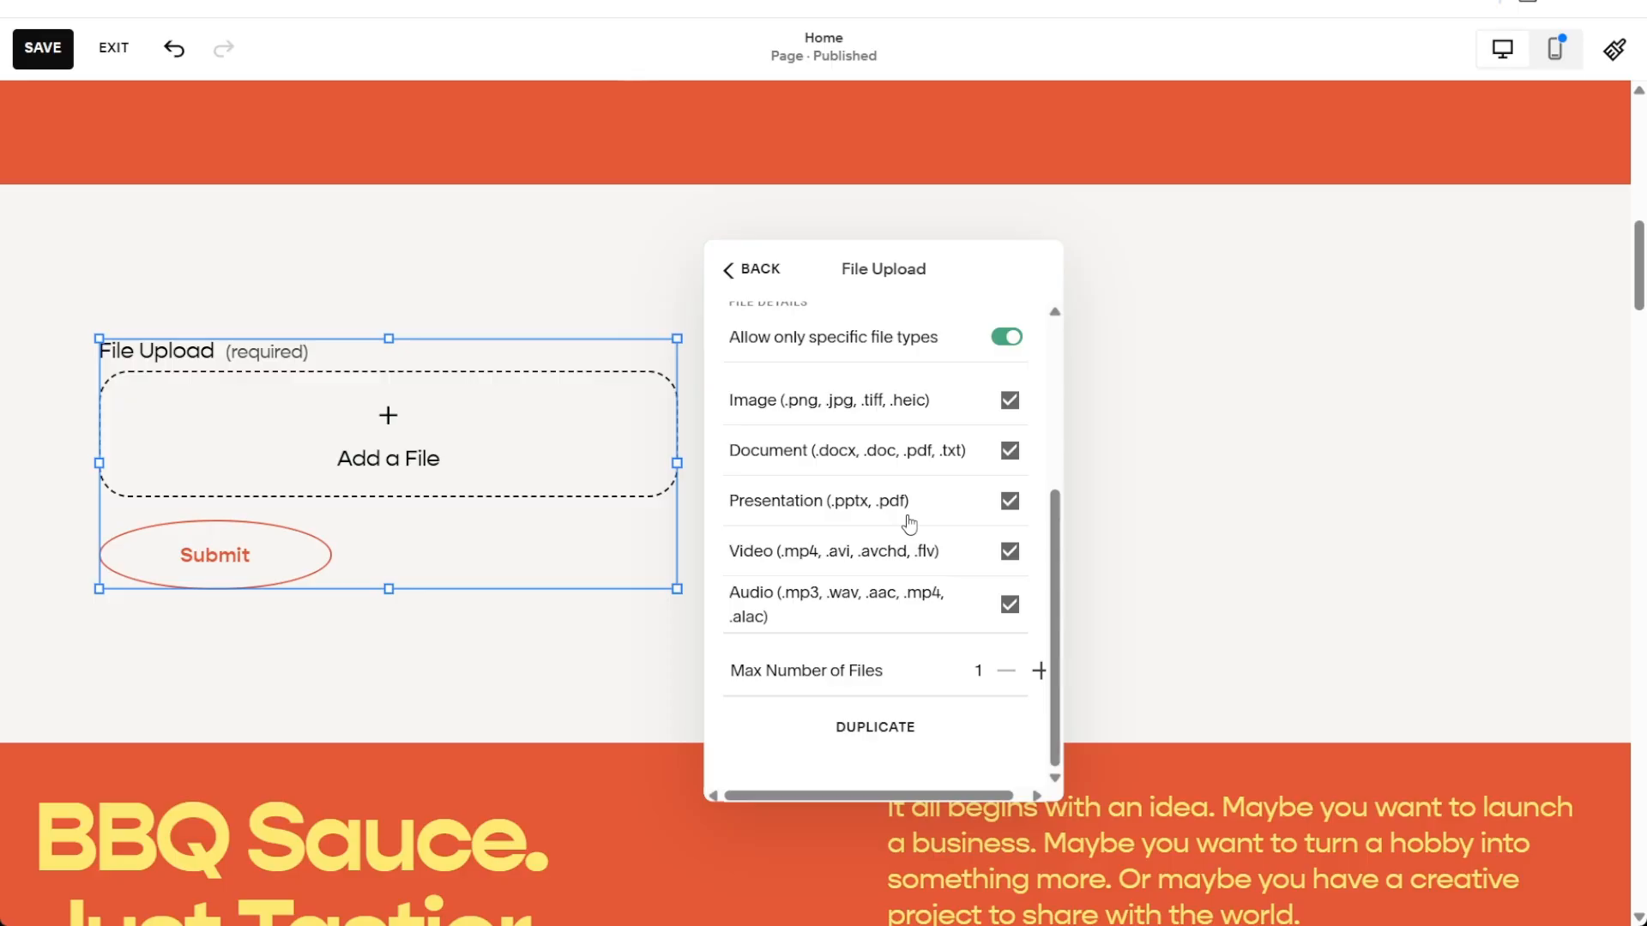
{"action": "left_click", "coordinate": [731, 281]}
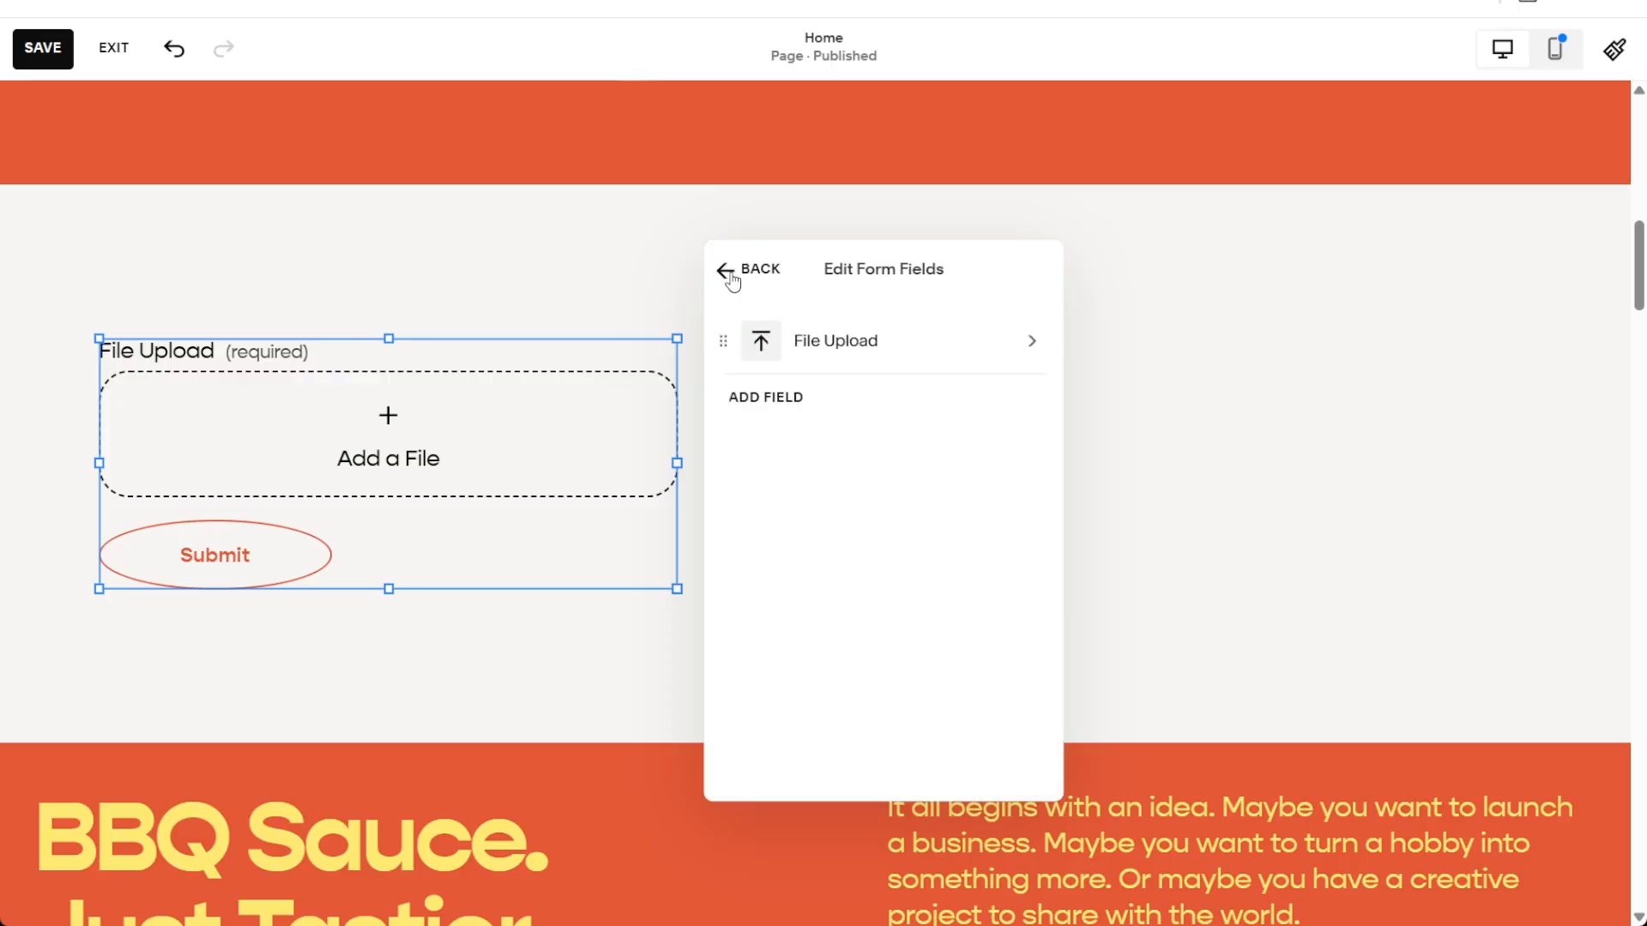
Browse the form's Design tab Form Style packs without changing the style
{"action": "left_click", "coordinate": [732, 280]}
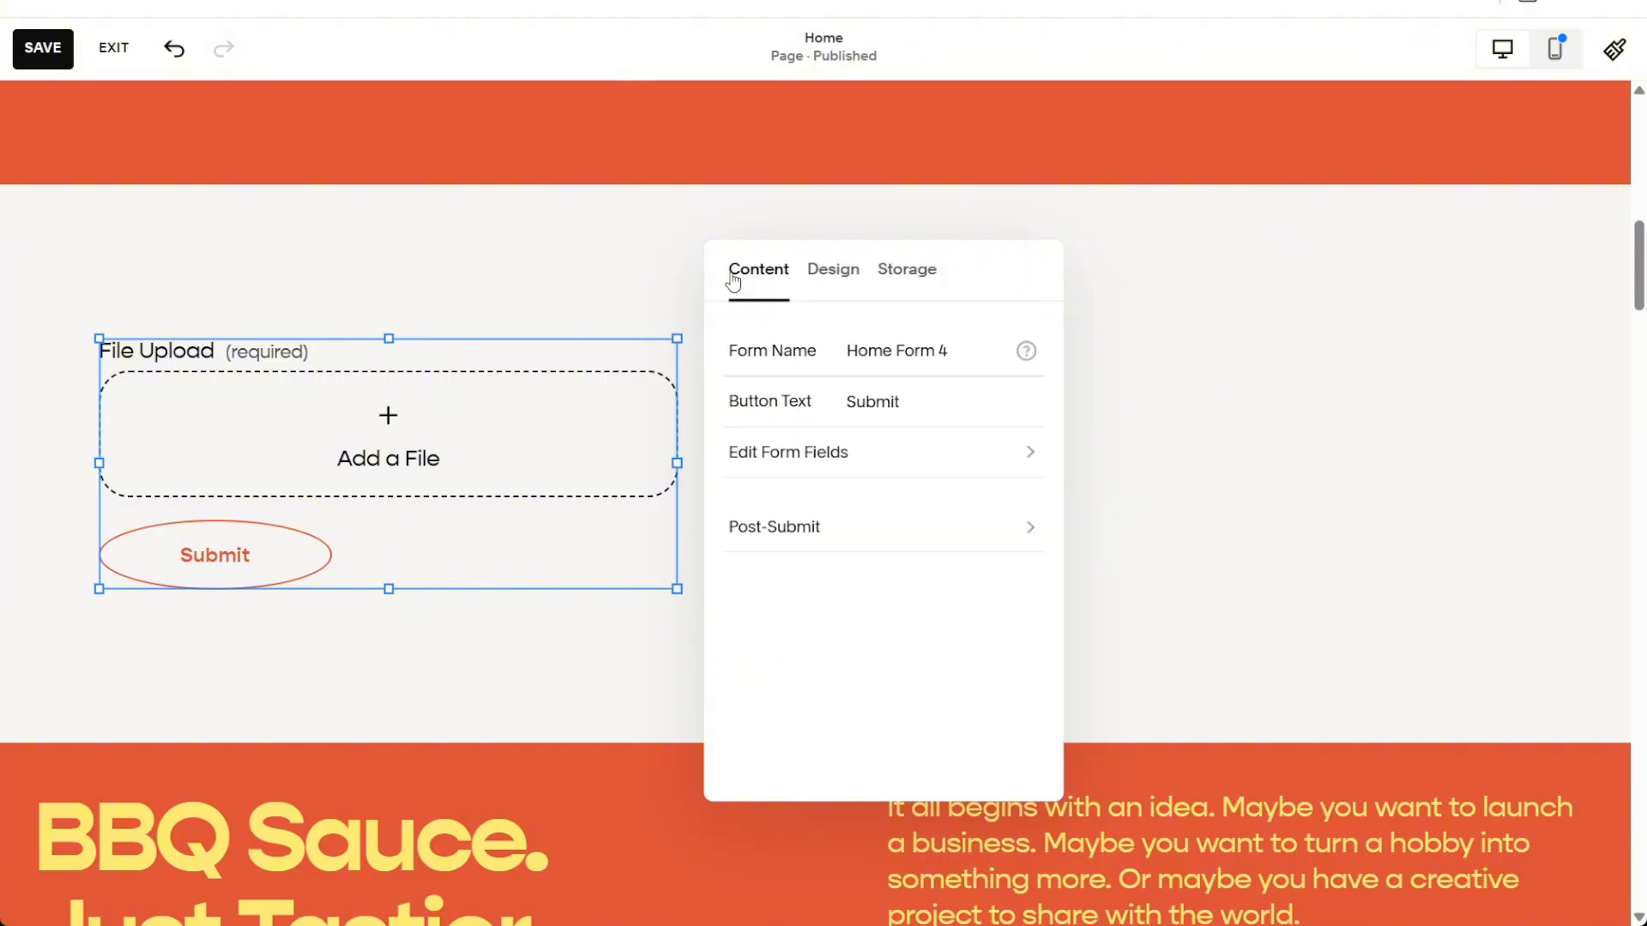
{"action": "left_click", "coordinate": [836, 276]}
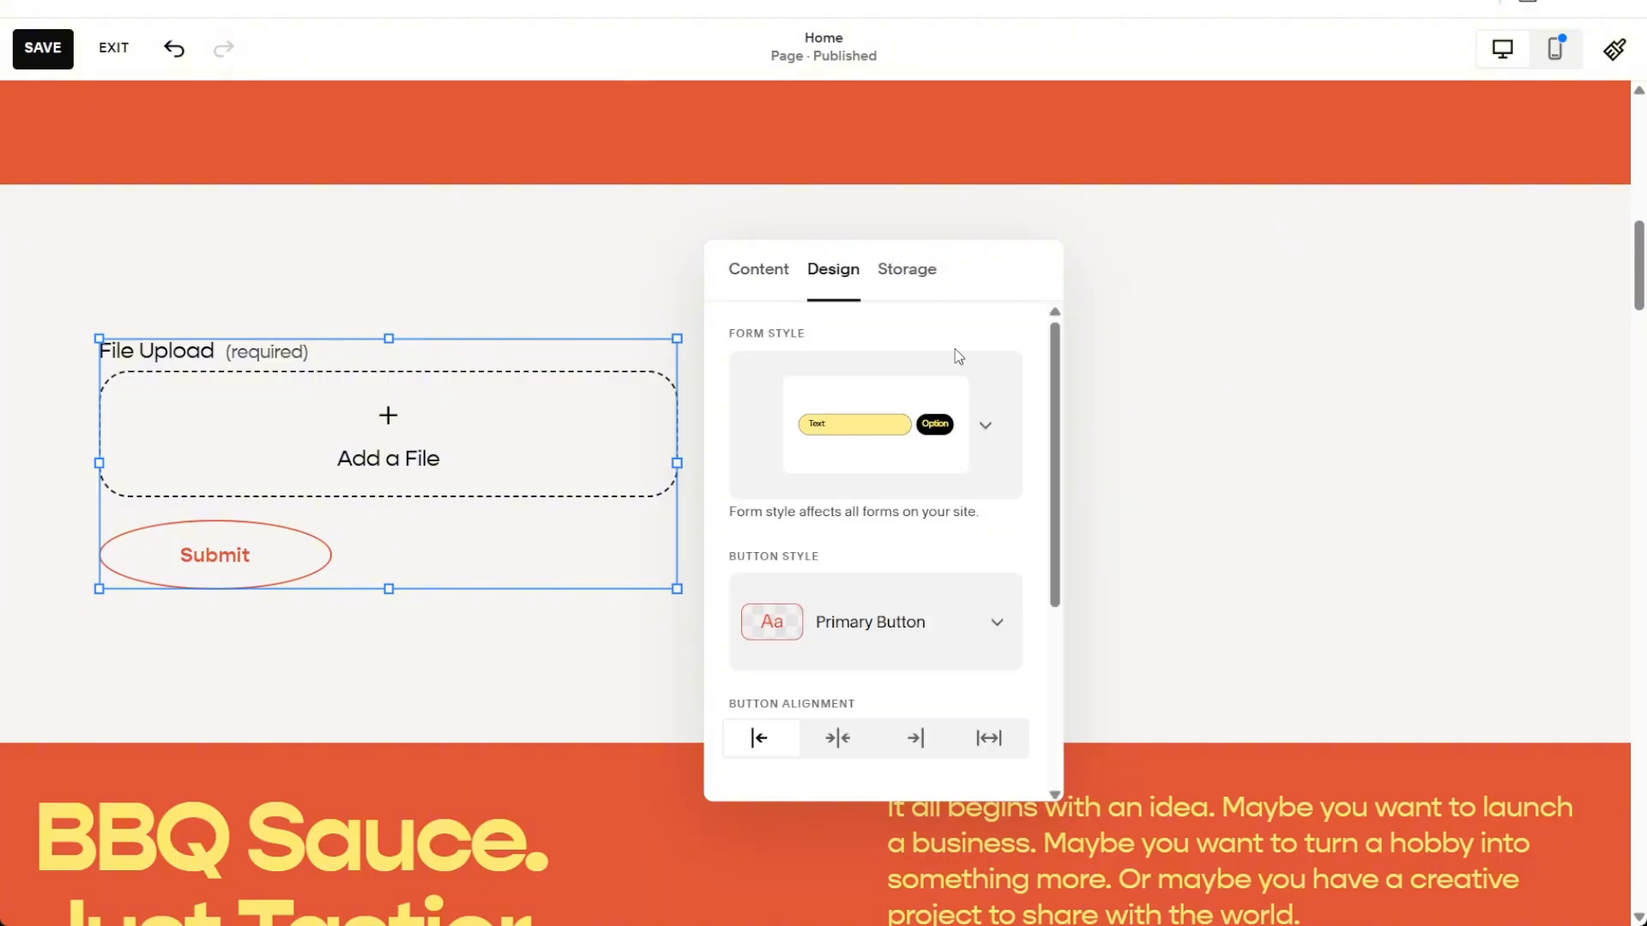
{"action": "left_click", "coordinate": [986, 429]}
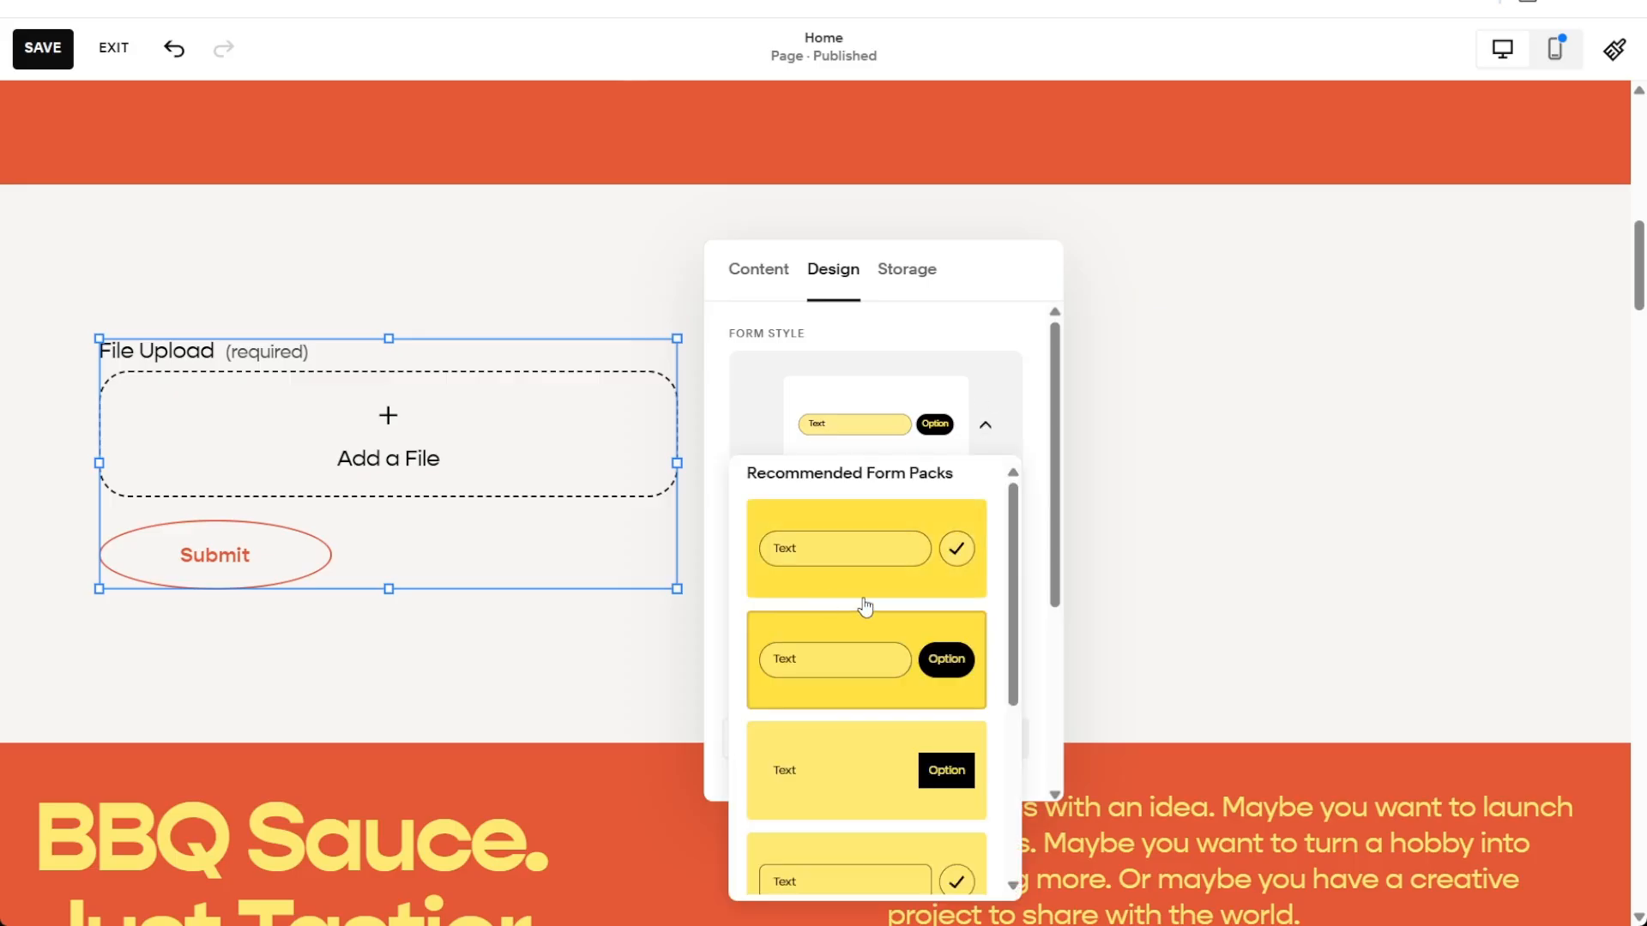
{"action": "scroll", "coordinate": [858, 592], "scroll_direction": "down", "scroll_amount": 4}
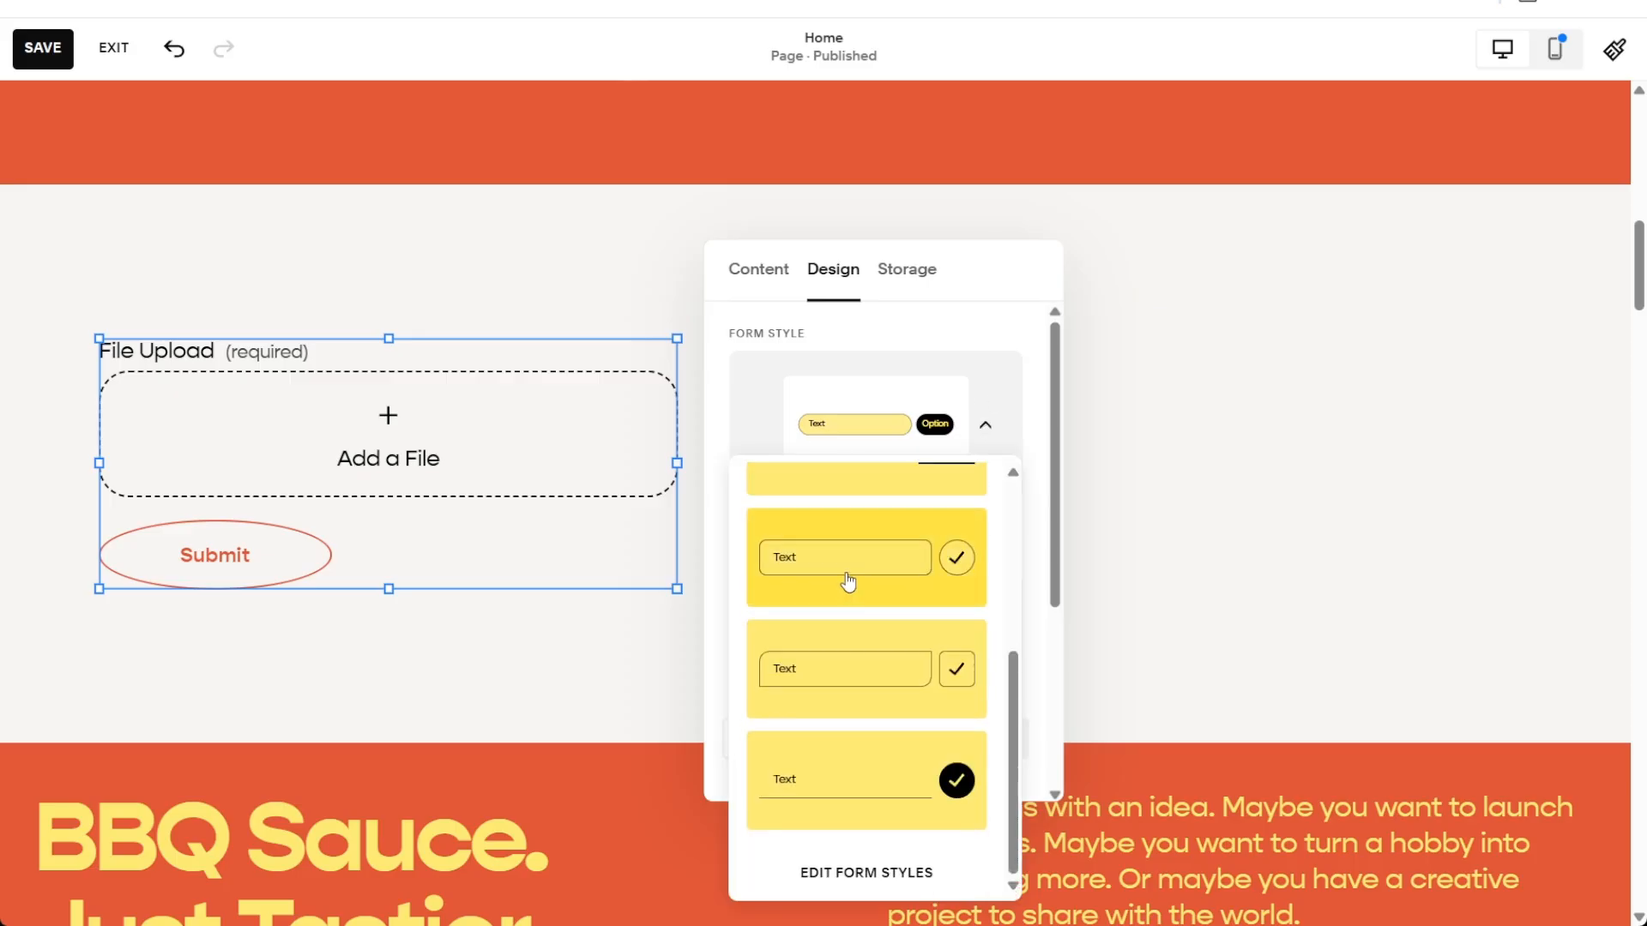
{"action": "scroll", "coordinate": [846, 577], "scroll_direction": "up", "scroll_amount": 1}
{"action": "left_click", "coordinate": [971, 335]}
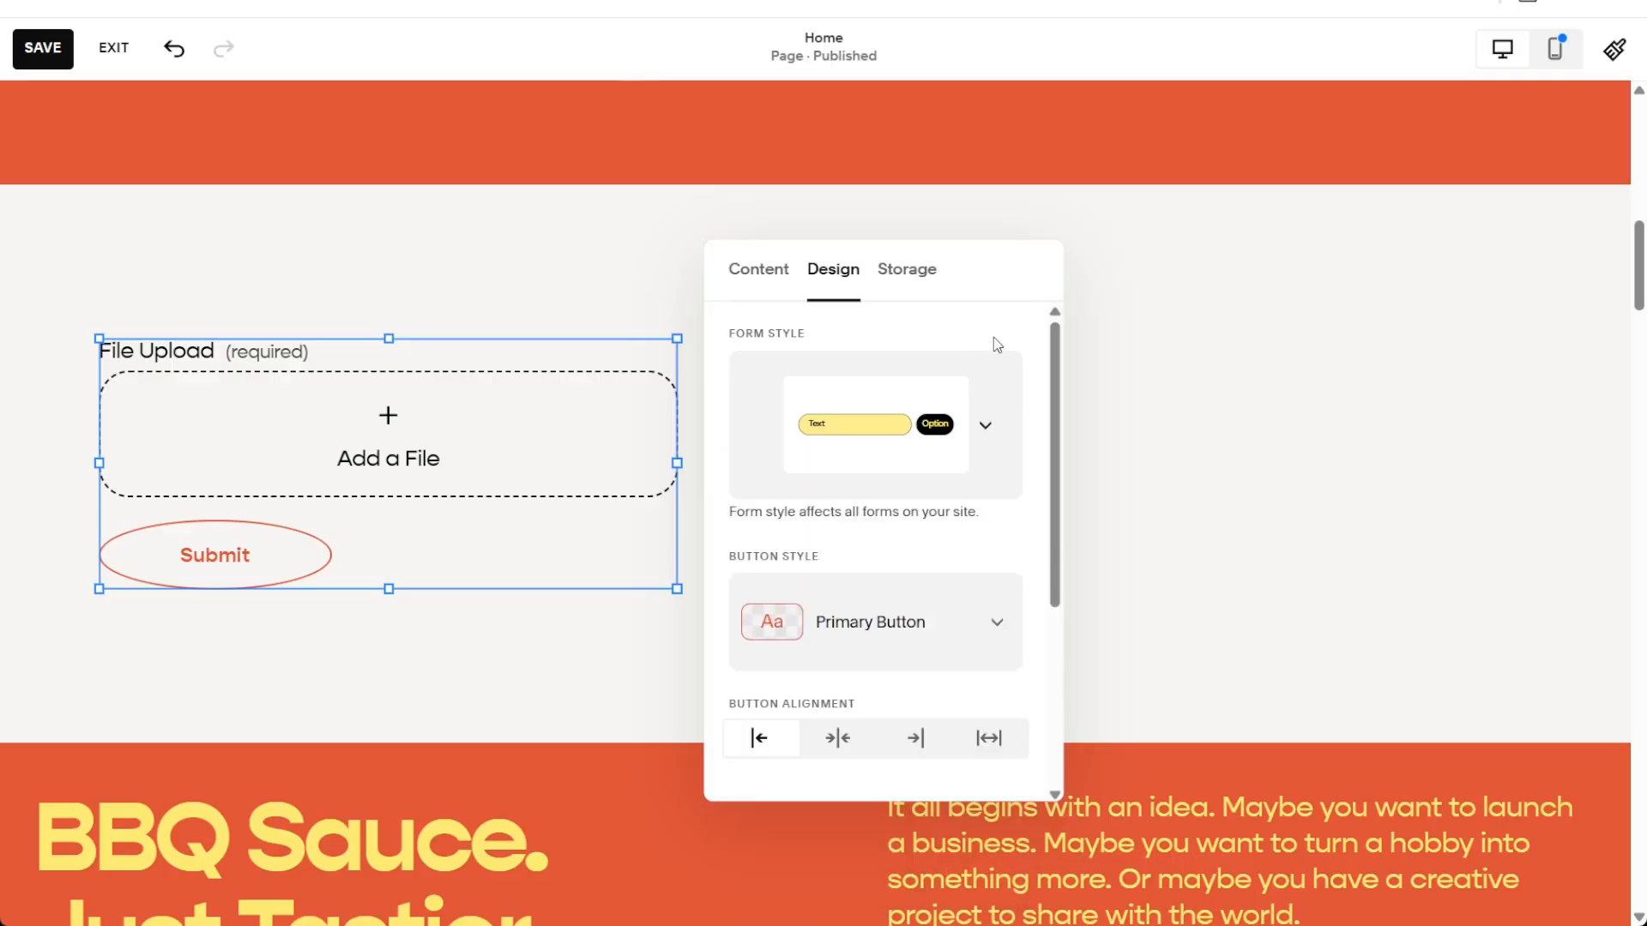
Keep the Primary Button style, check the Storage tab, and return to Content
{"action": "left_click", "coordinate": [997, 624]}
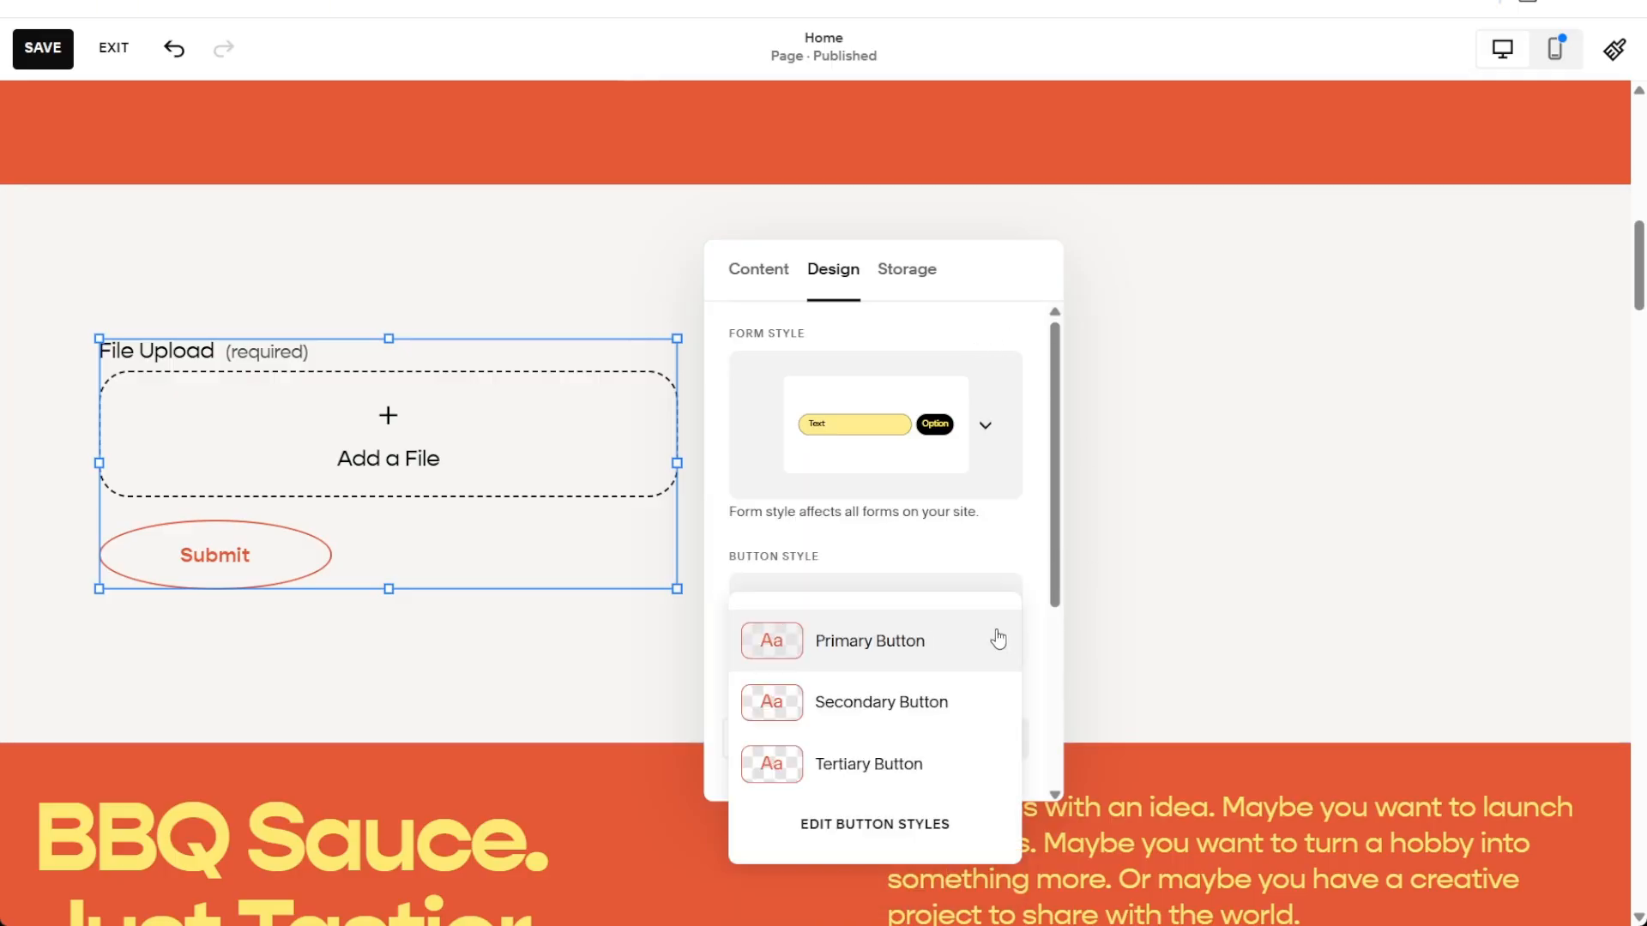
{"action": "left_click", "coordinate": [997, 639]}
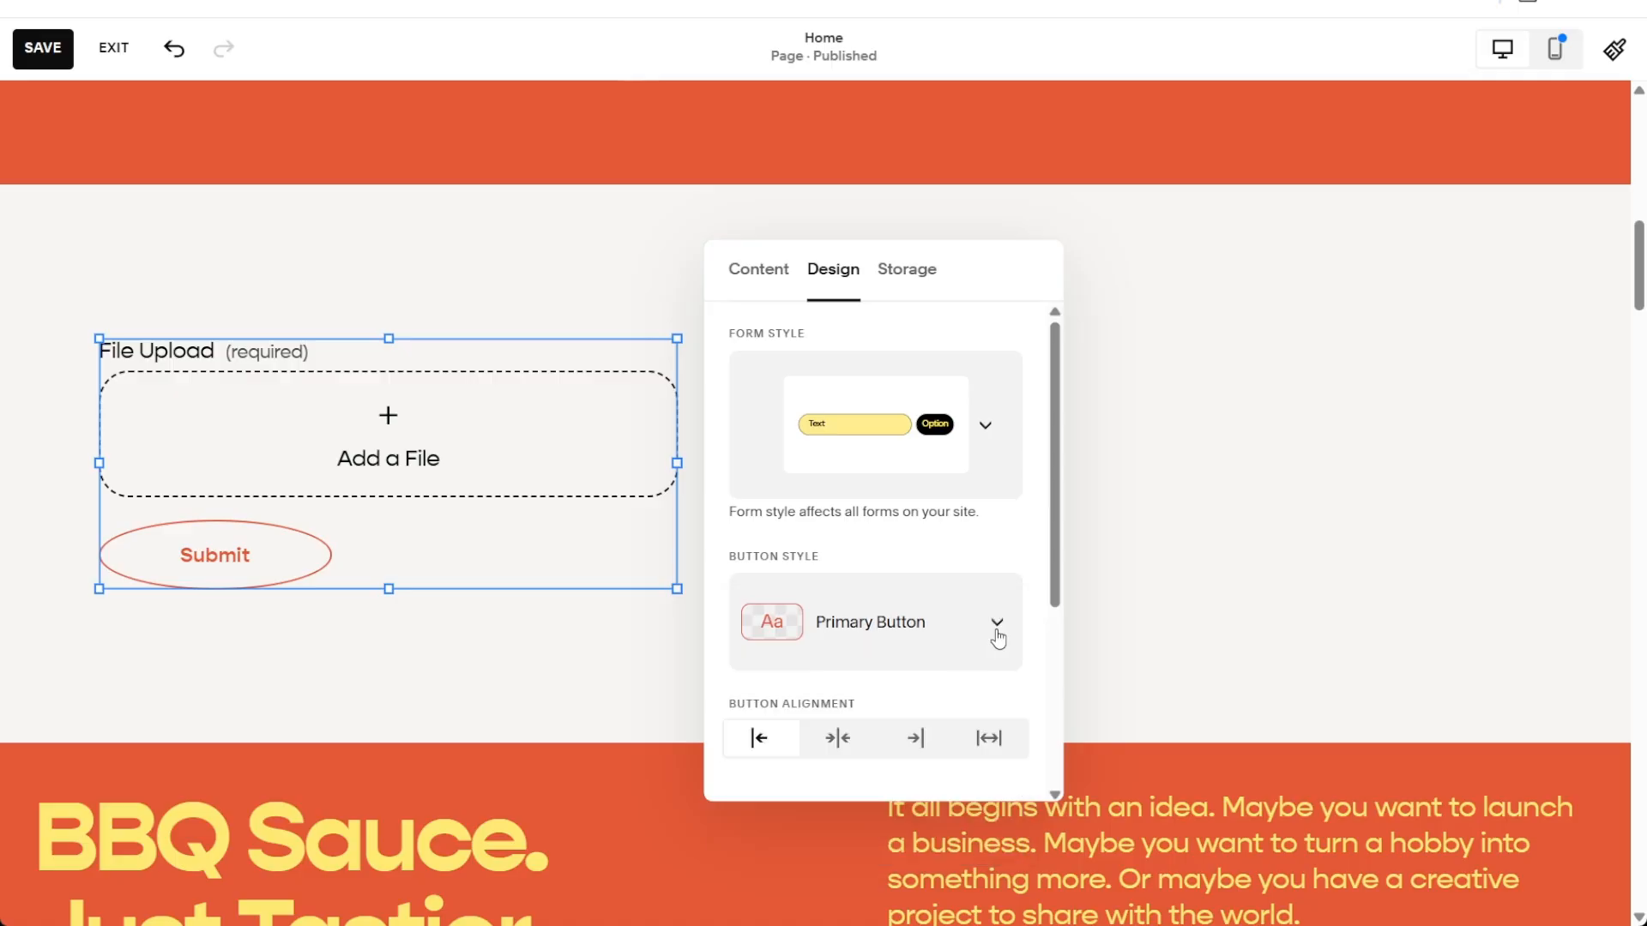
{"action": "left_click", "coordinate": [992, 632]}
{"action": "left_click", "coordinate": [945, 563]}
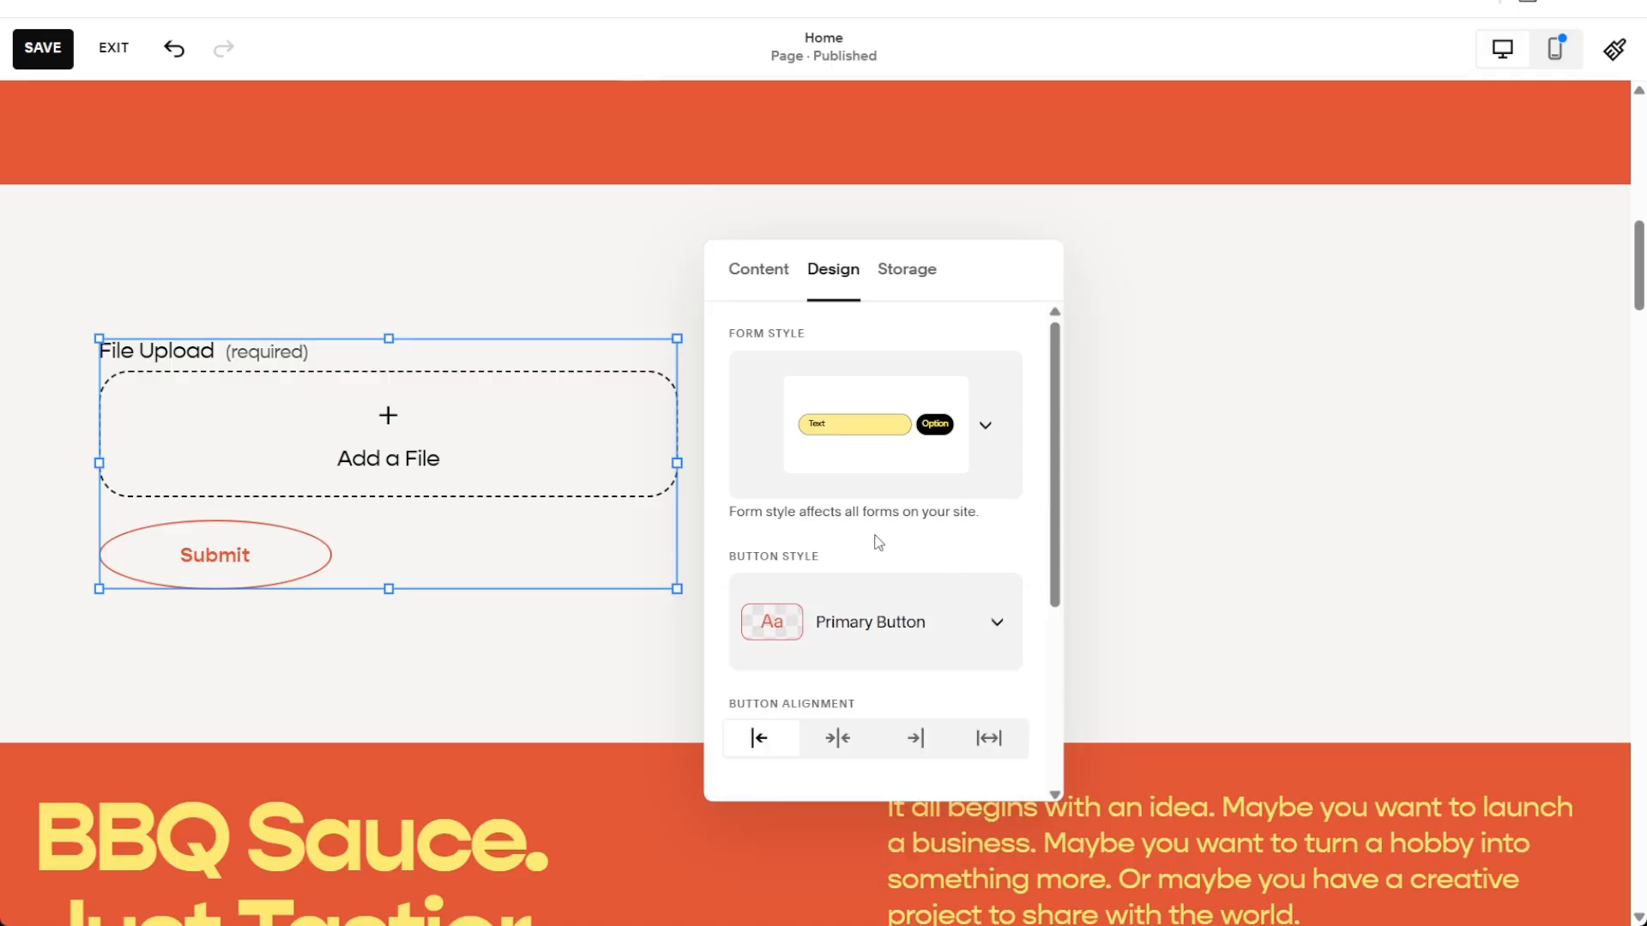
{"action": "left_click", "coordinate": [924, 276]}
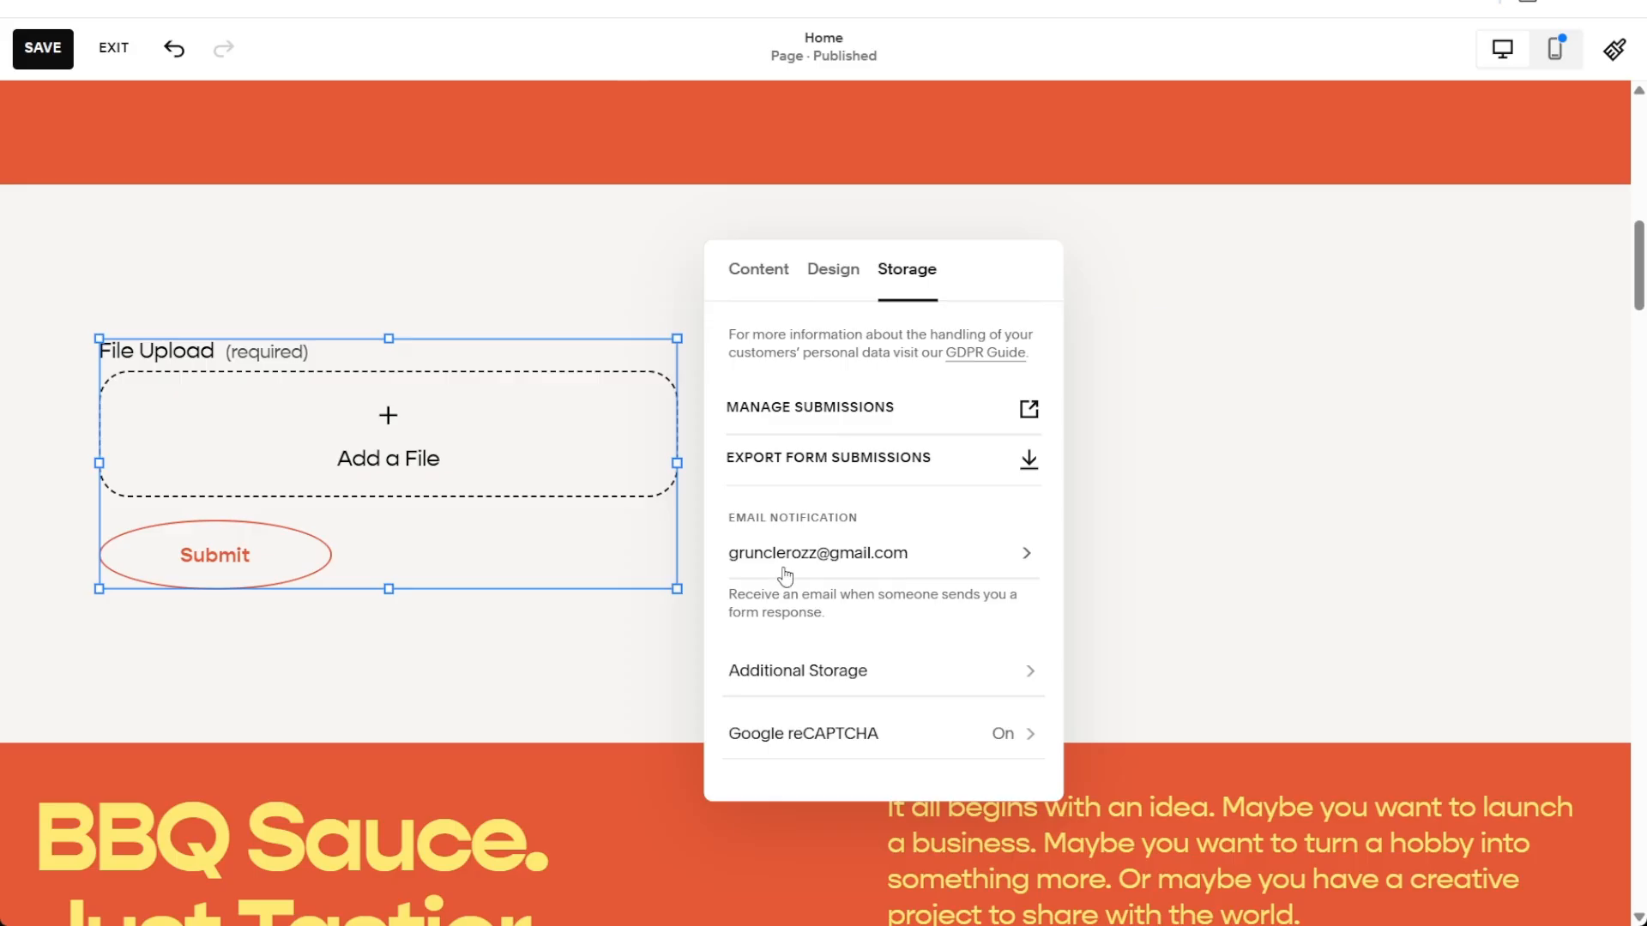
{"action": "left_click", "coordinate": [758, 271]}
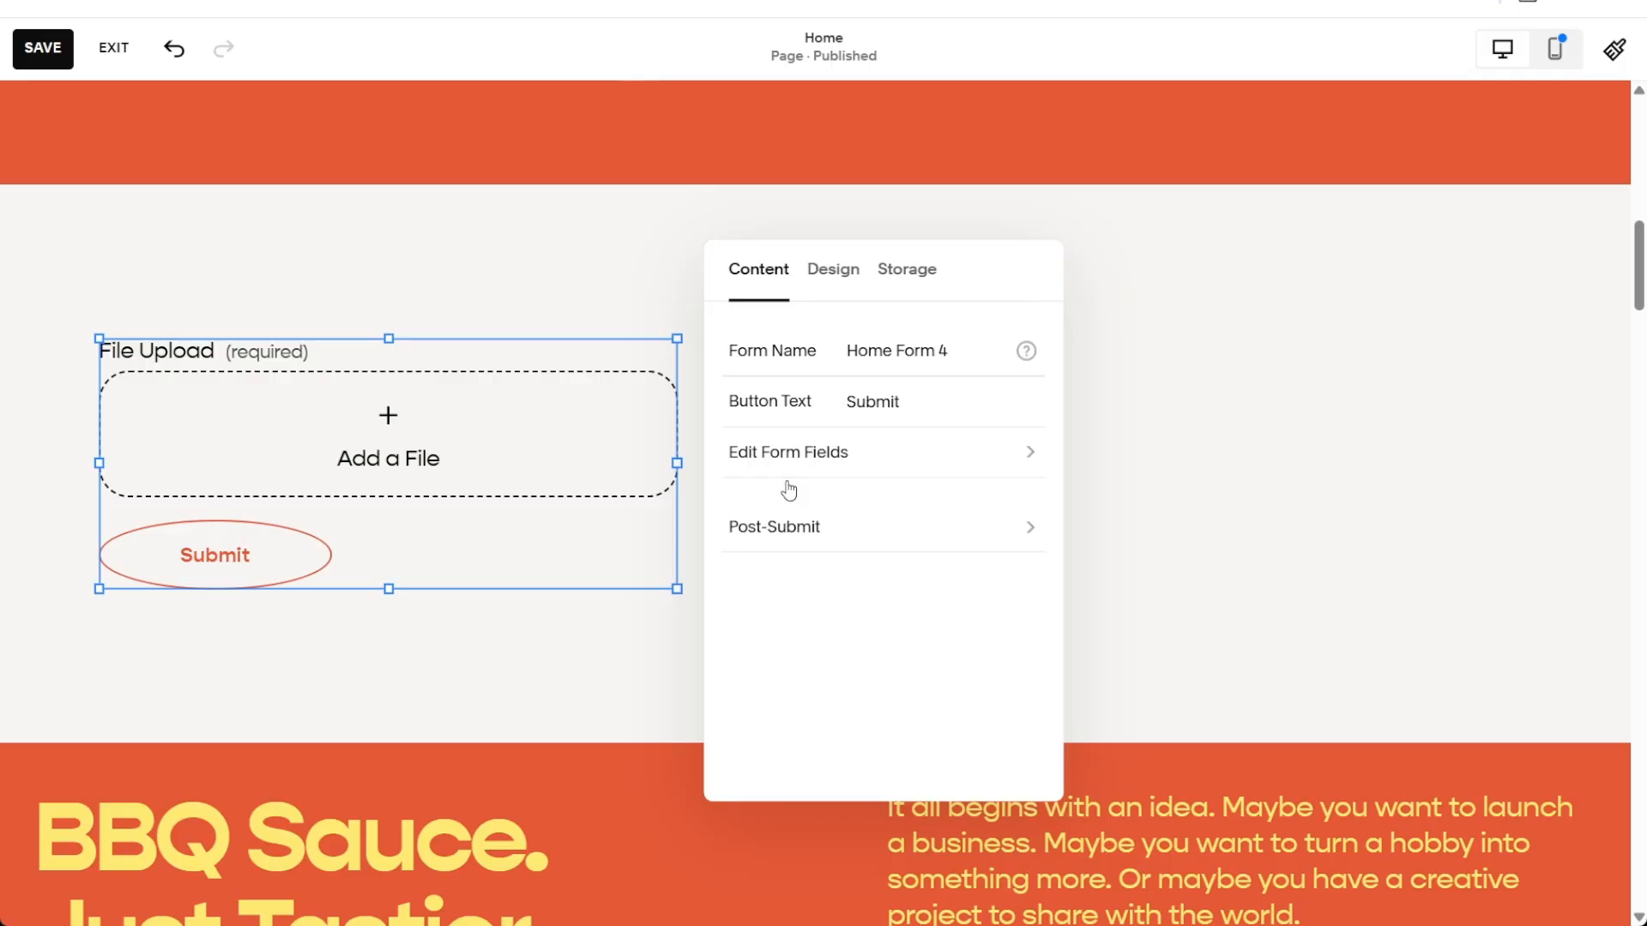
Keep the post-submit 'Thank you!' message instead of a redirect and close the form panel
{"action": "left_click", "coordinate": [778, 532]}
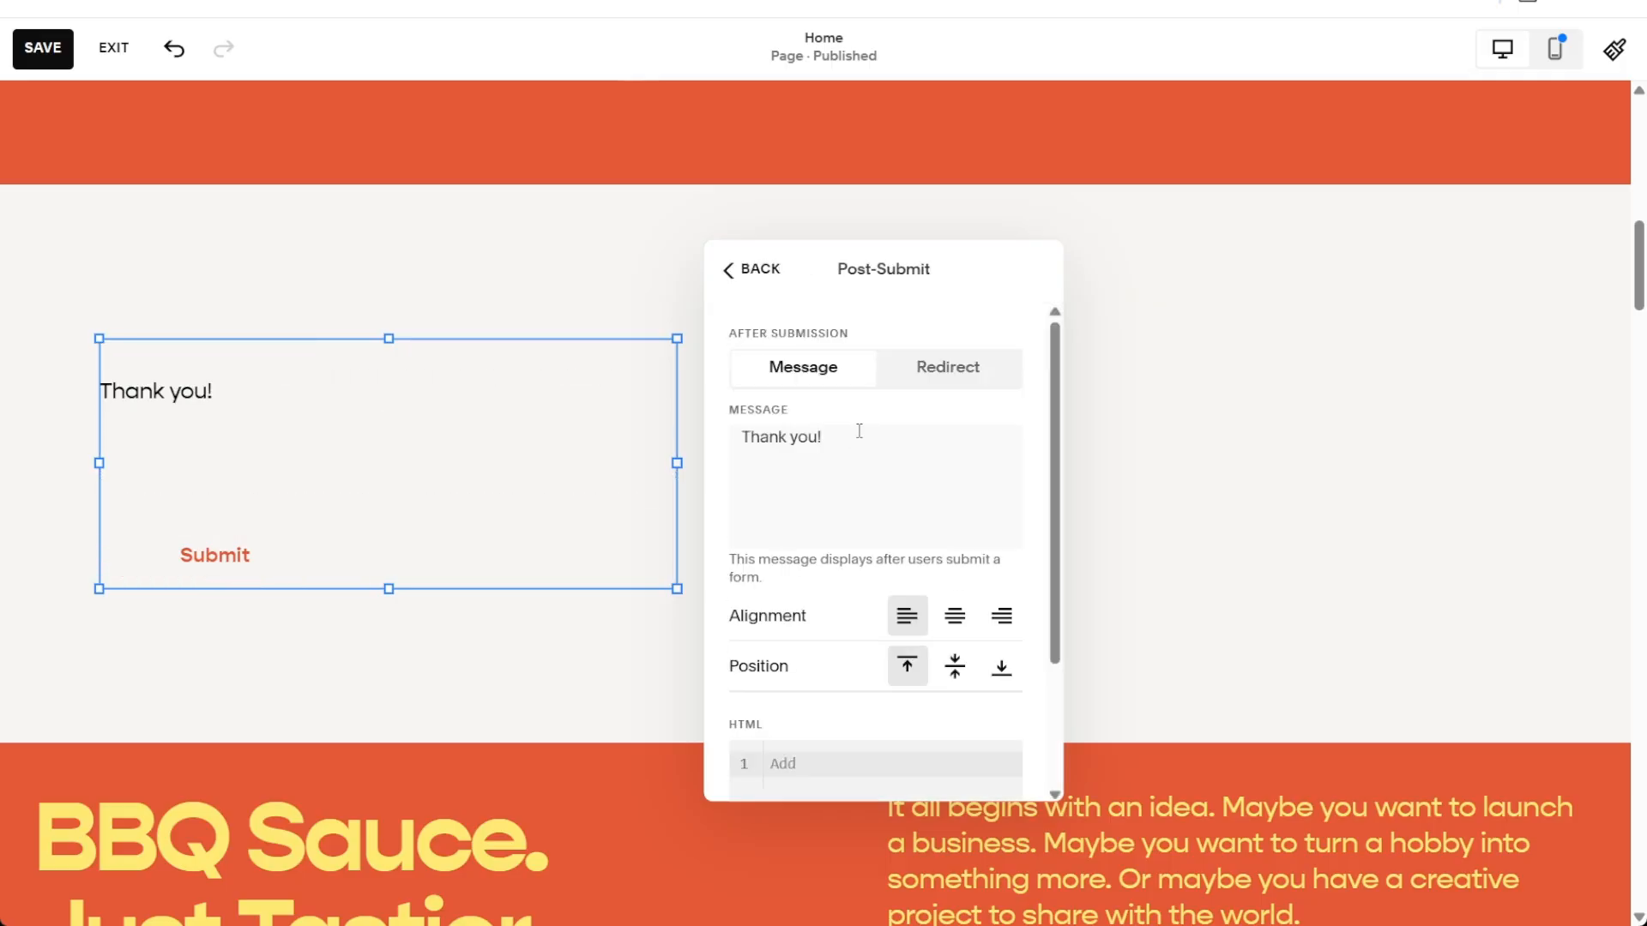
{"action": "left_click_drag", "start_coordinate": [856, 433], "coordinate": [768, 468]}
{"action": "left_click", "coordinate": [937, 478]}
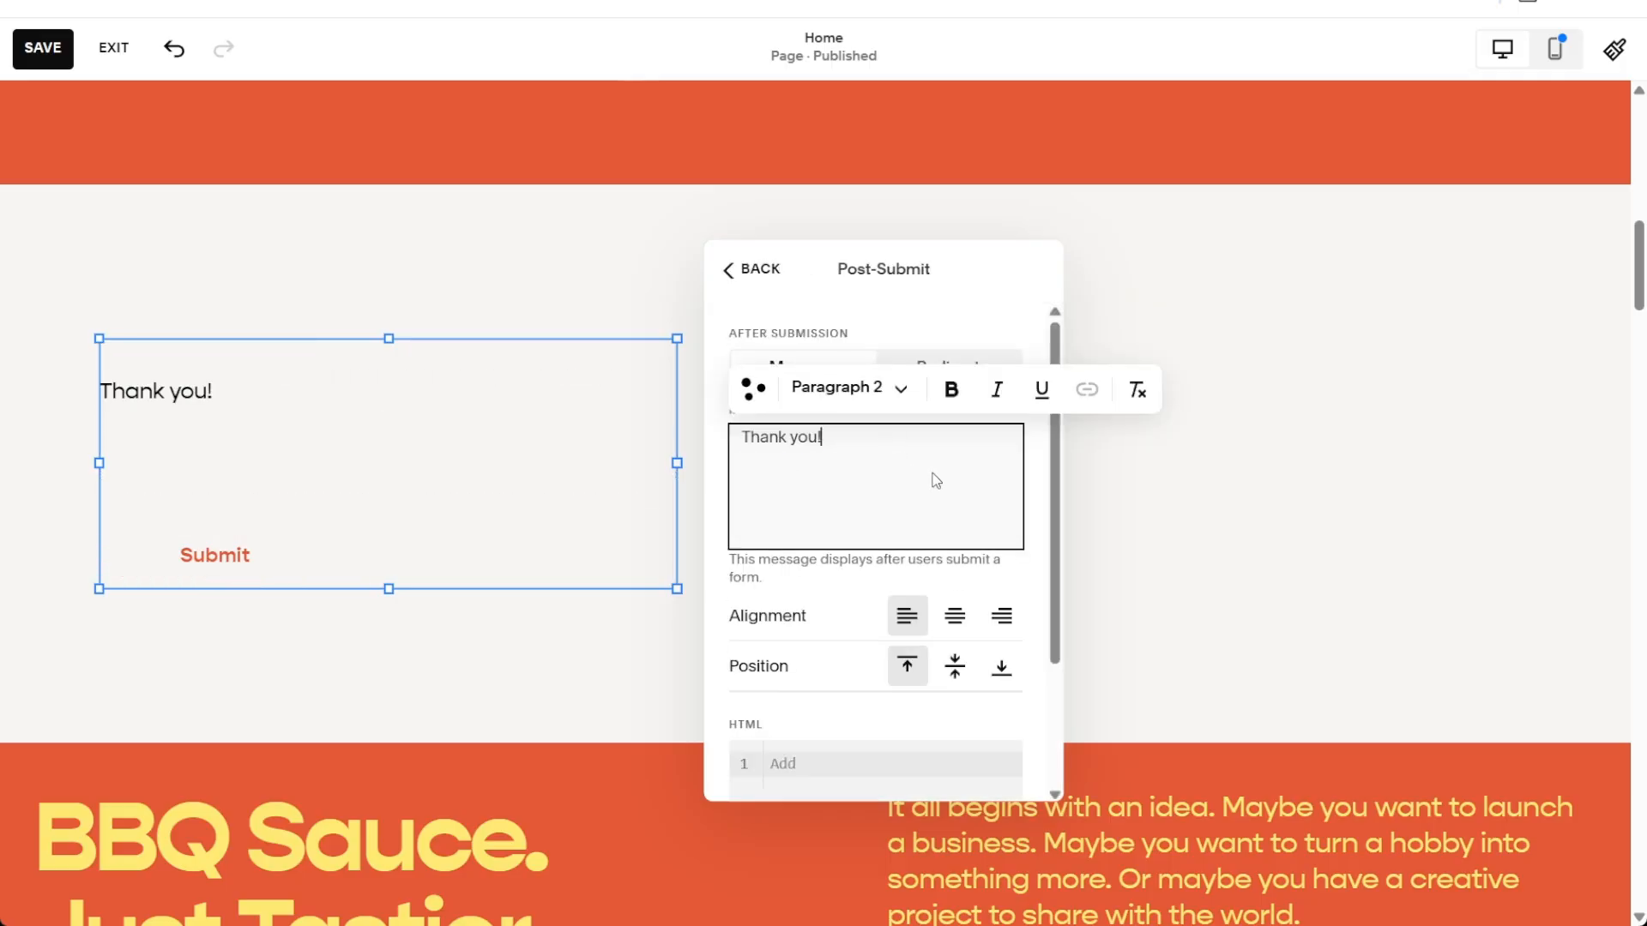
{"action": "left_click", "coordinate": [918, 324]}
{"action": "left_click", "coordinate": [938, 381]}
{"action": "left_click", "coordinate": [837, 378]}
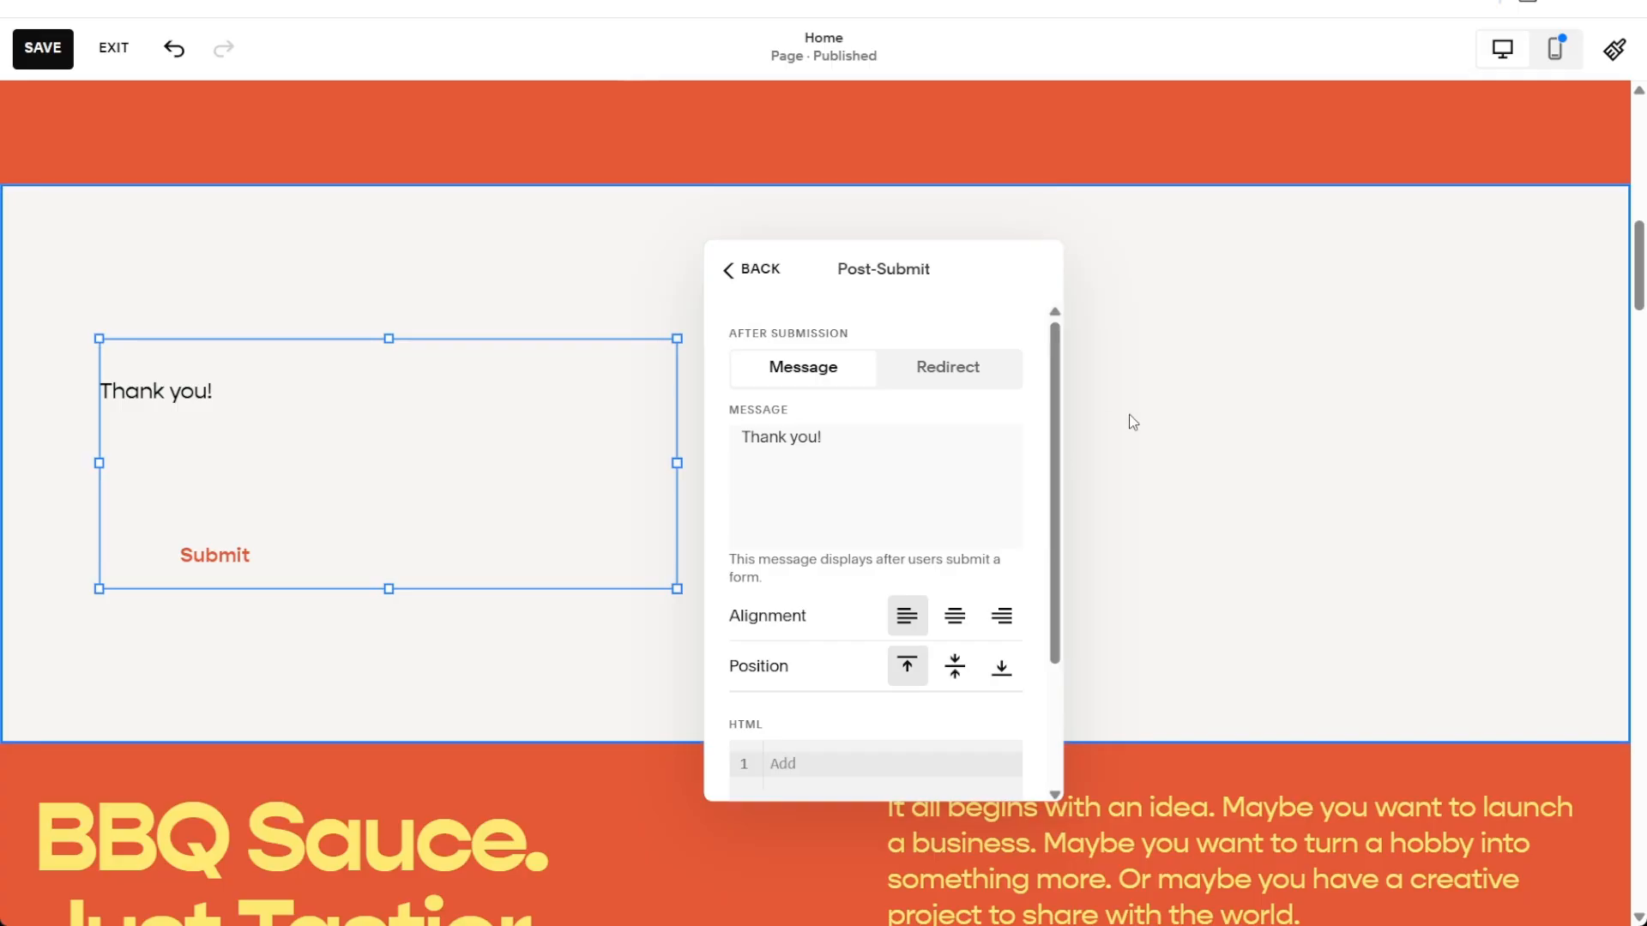
{"action": "left_click", "coordinate": [1247, 455]}
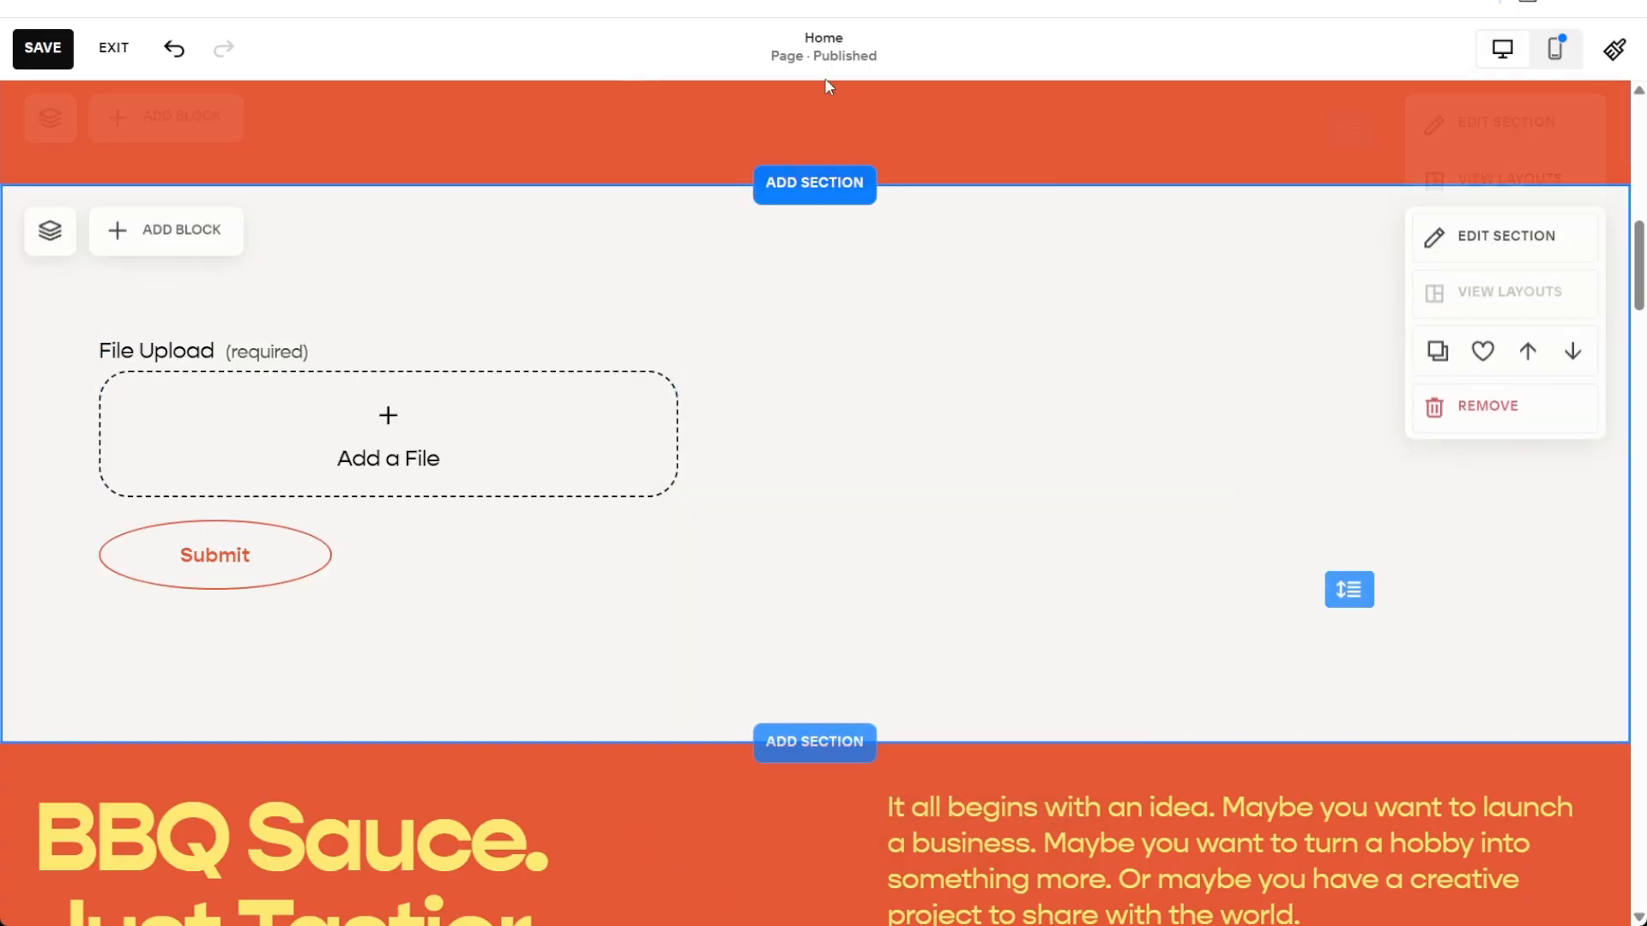
Save the home page changes and exit the page editor
{"action": "left_click", "coordinate": [56, 47]}
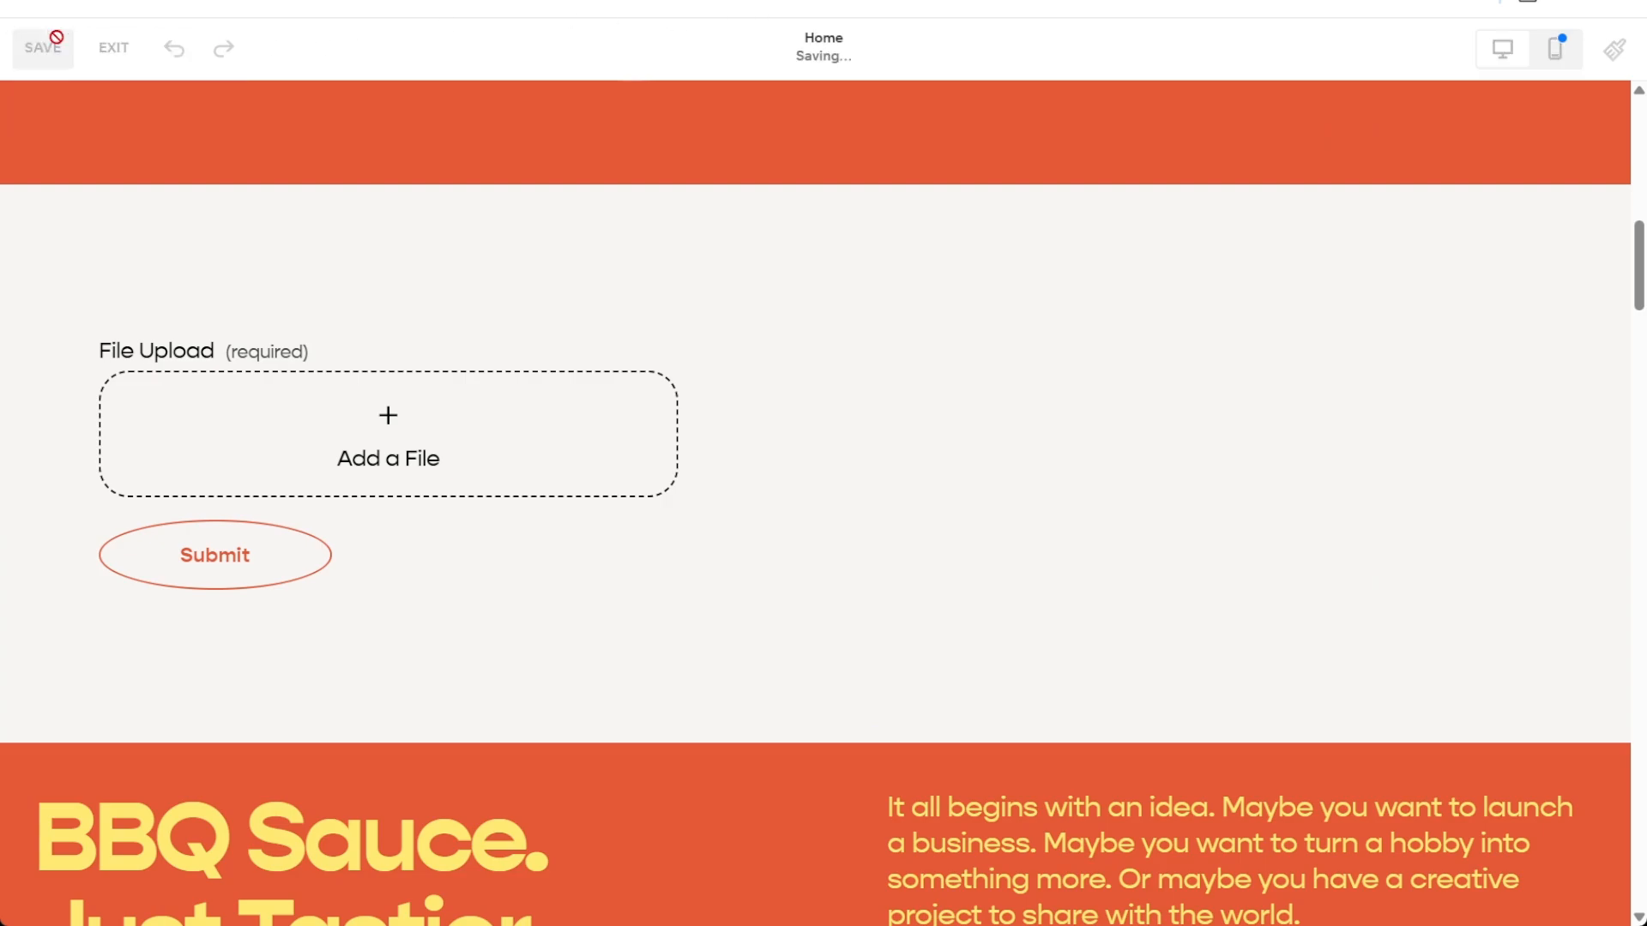
{"action": "left_click", "coordinate": [113, 60]}
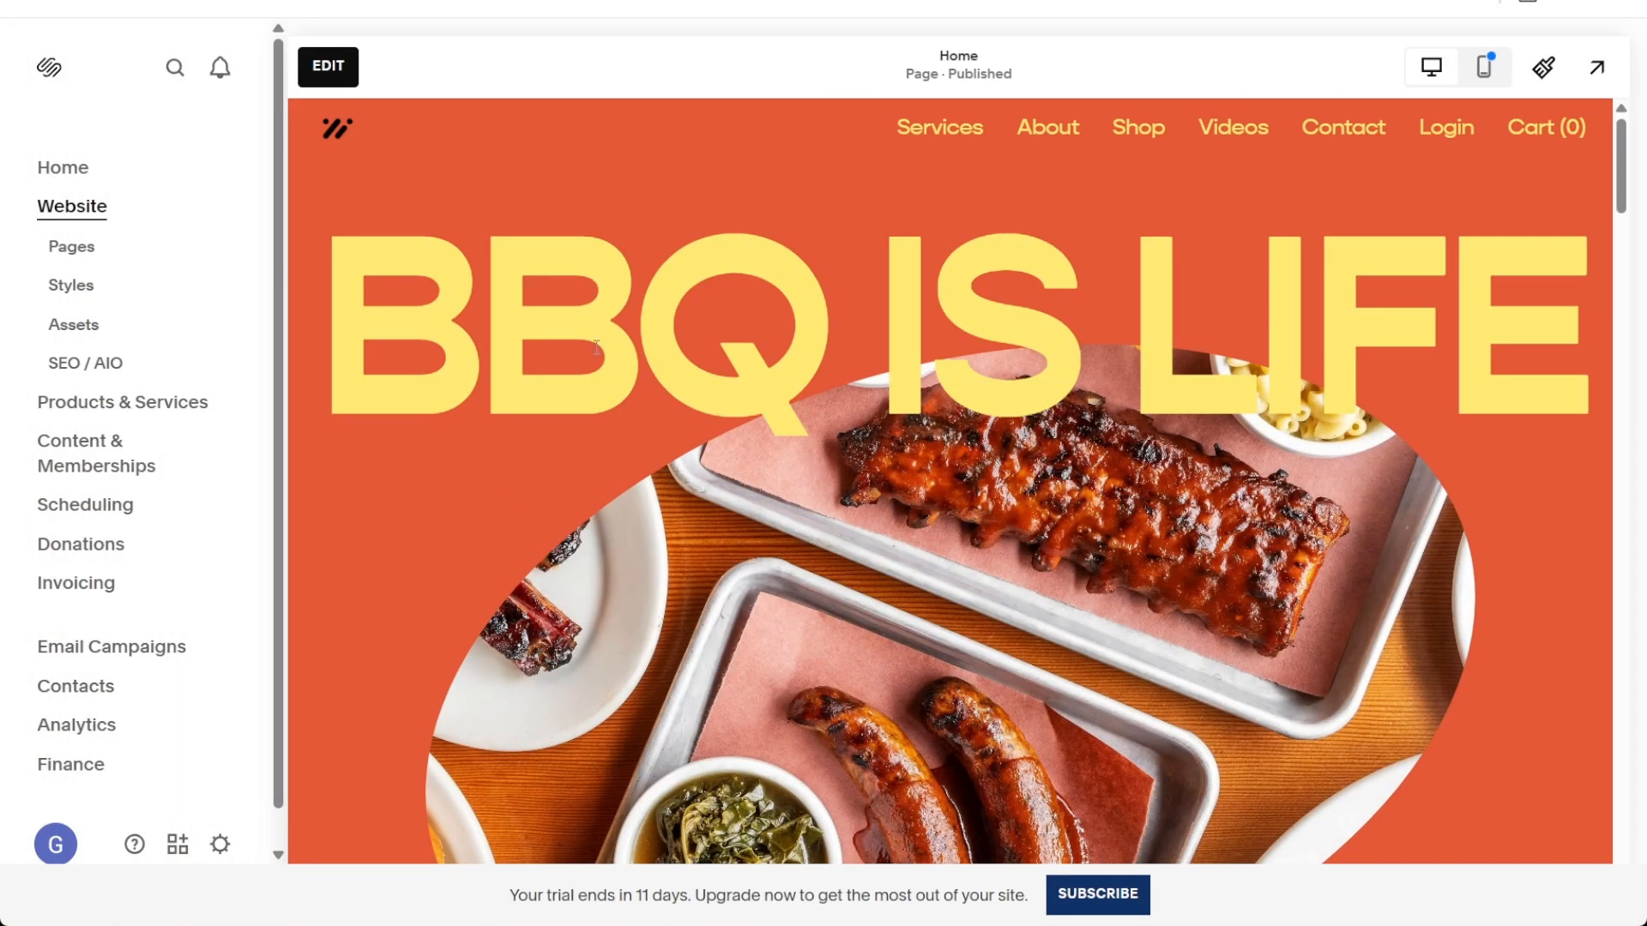
Submit the live form with the beige-abstract-wallpaper file attached
{"action": "scroll", "coordinate": [870, 360], "scroll_direction": "down", "scroll_amount": 10}
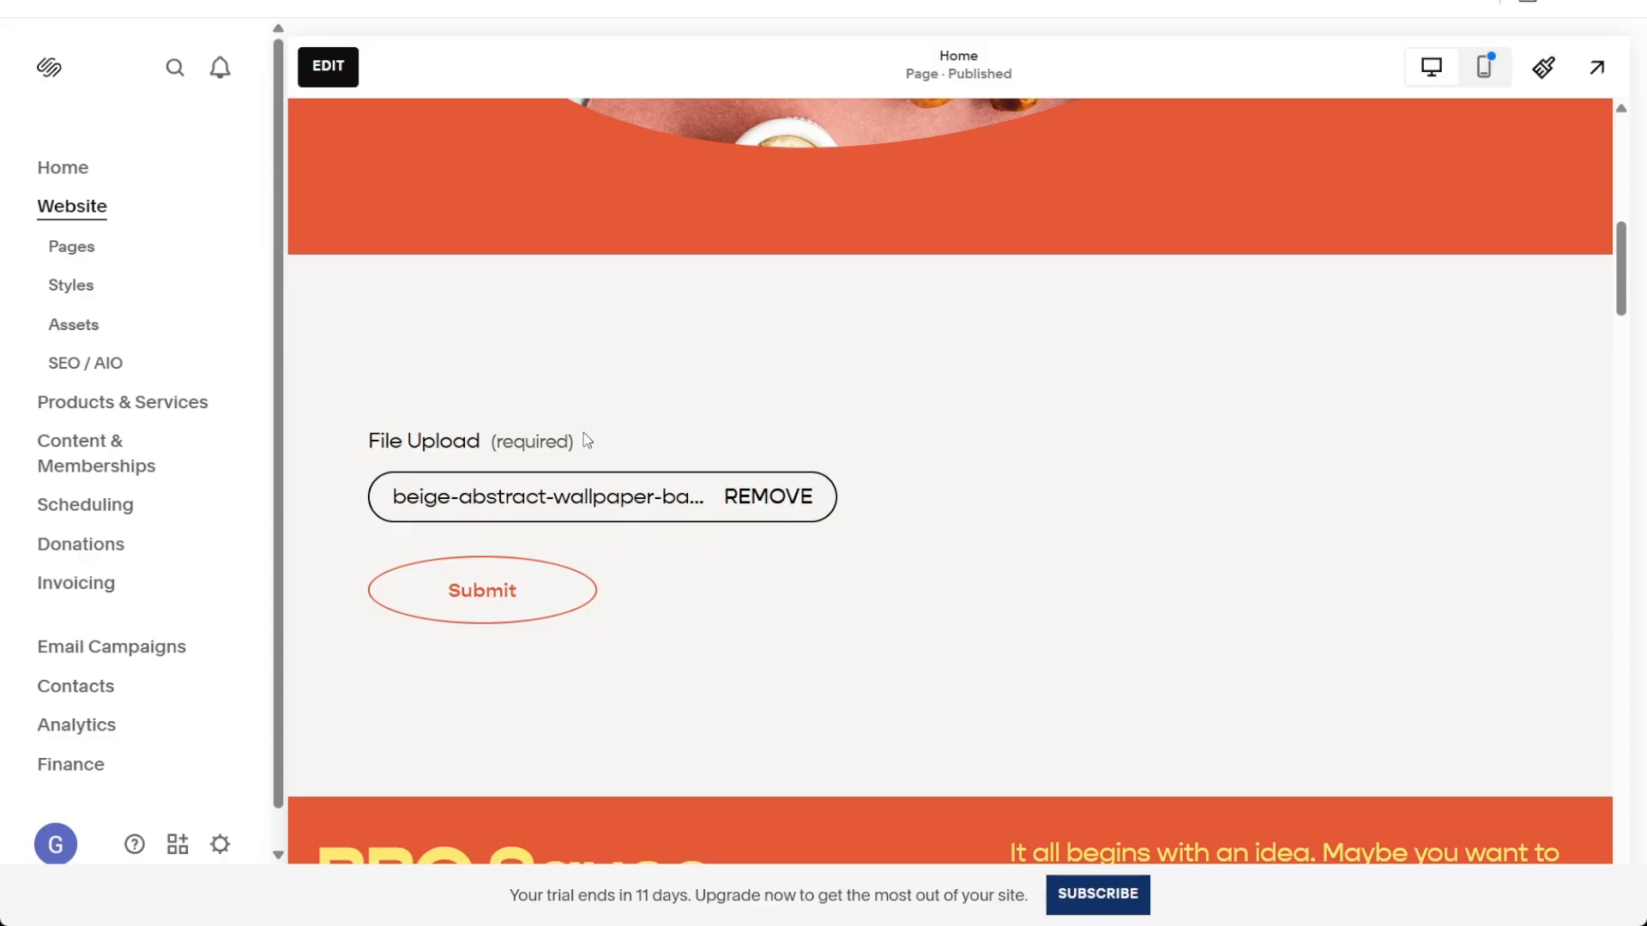
{"action": "left_click", "coordinate": [483, 592]}
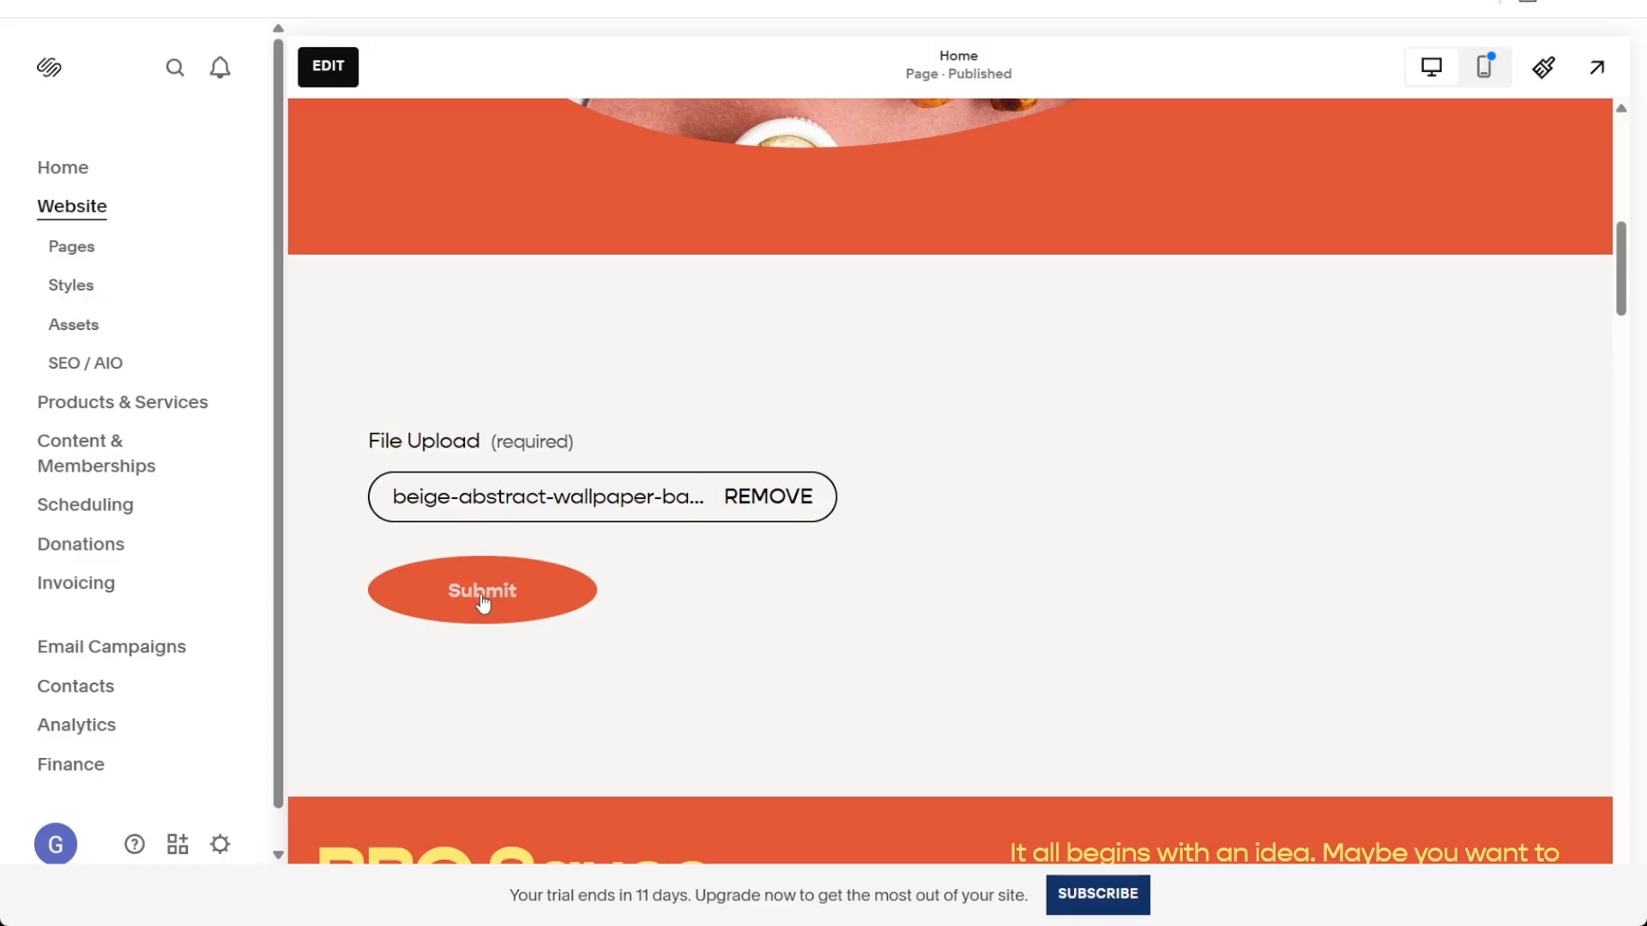